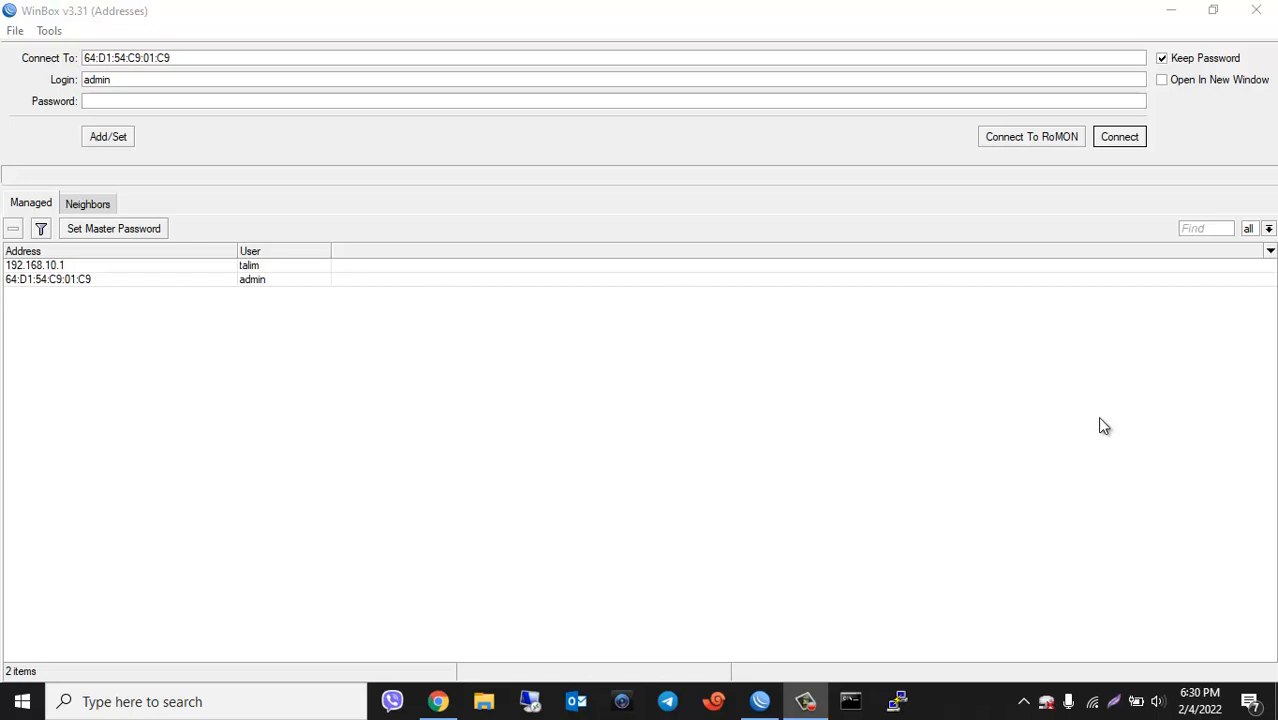
Step: Connect to the router and confirm the IP Address List is empty
left_click(1117, 141)
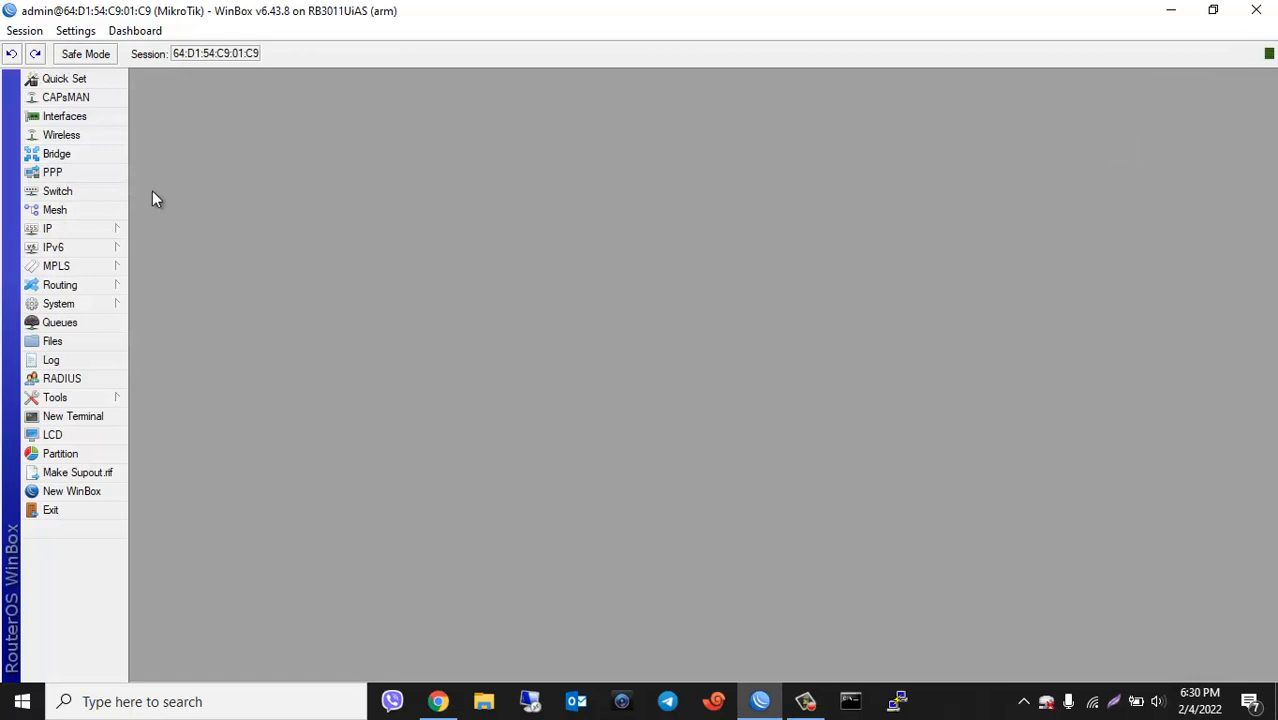
left_click(100, 228)
left_click(177, 255)
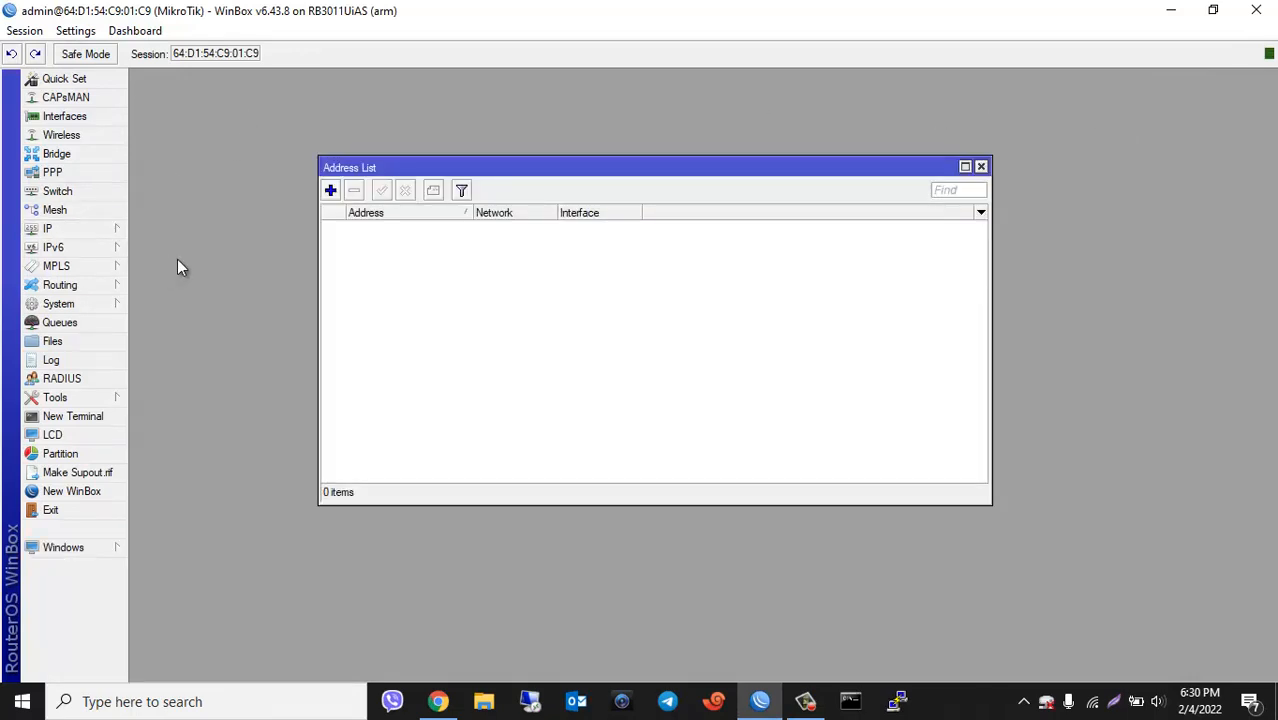
left_click(981, 166)
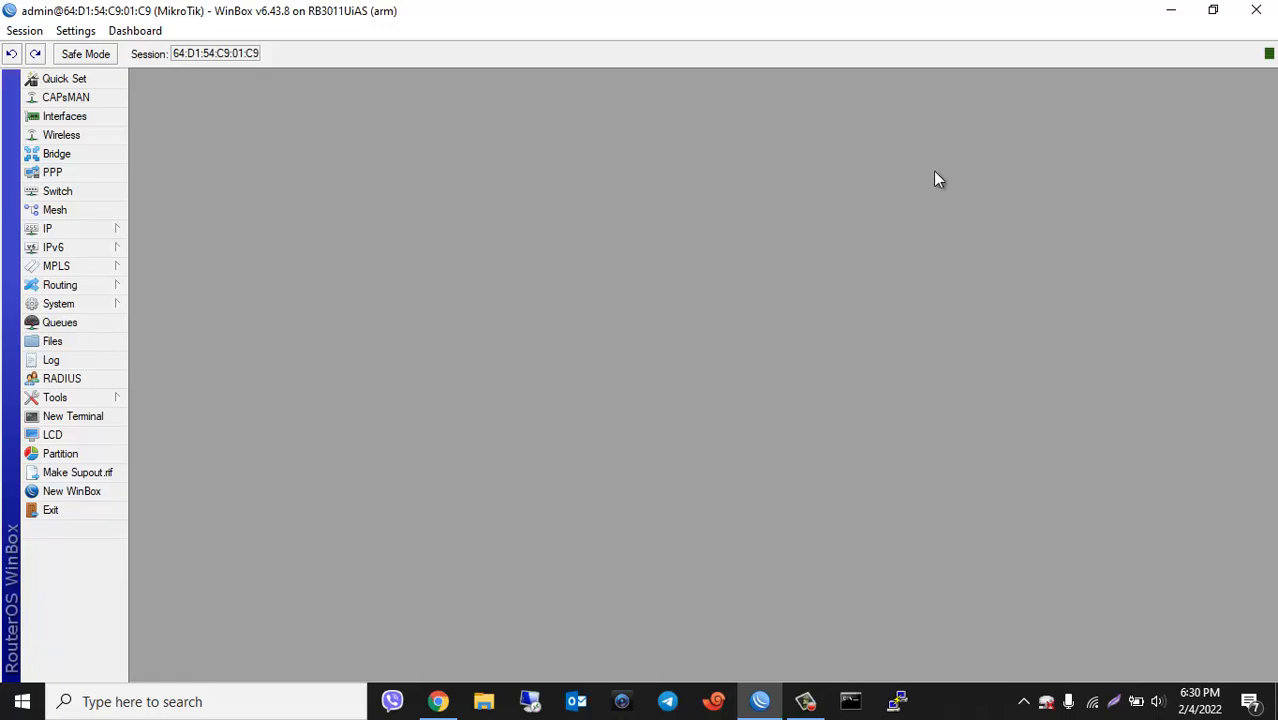
Step: Open PPP and show the interface types available to add on the Interface tab
left_click(55, 173)
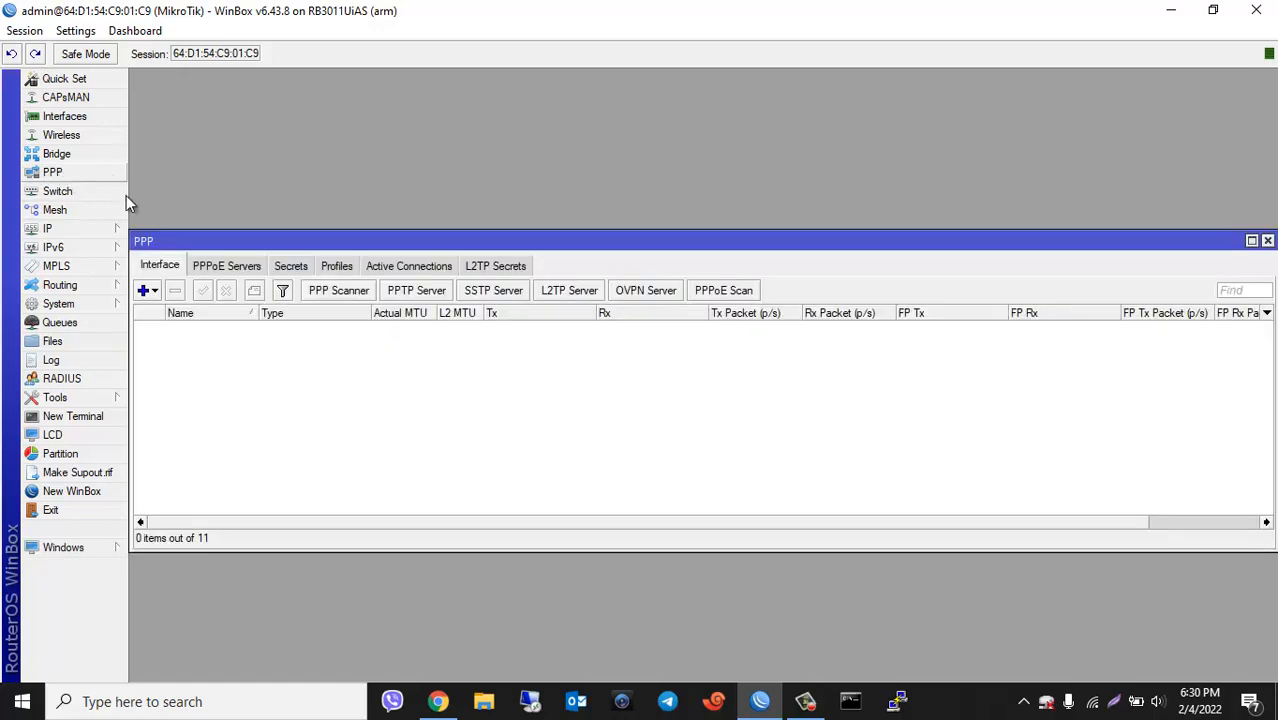
left_click(155, 292)
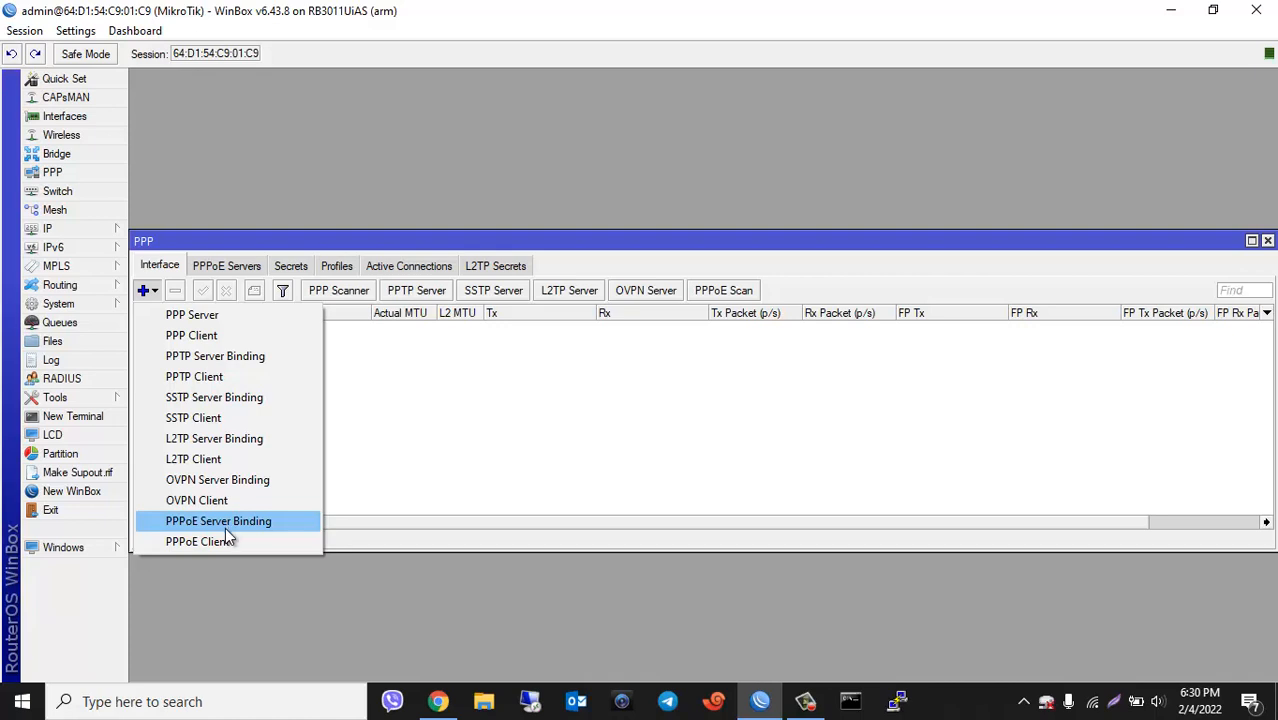
Step: Add PPPoE client pppoe-out1 on ether1 with the ISP dial-out username and password, and save it
left_click(195, 541)
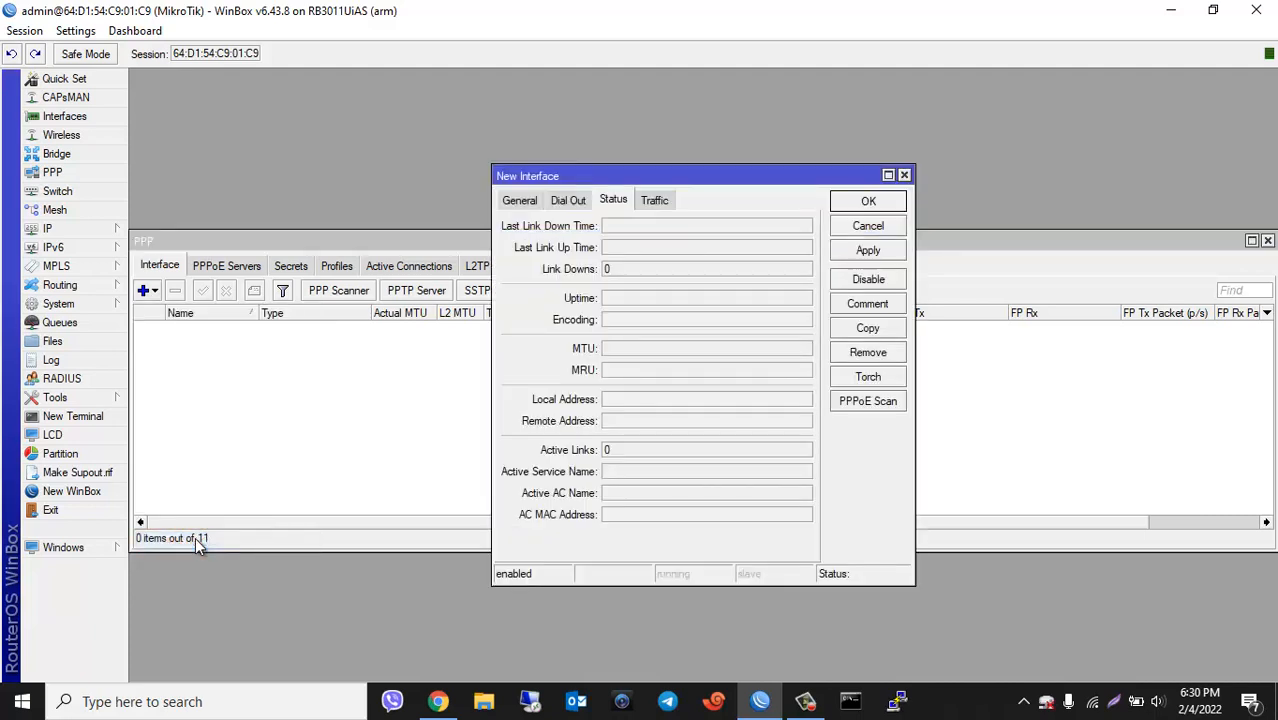
left_click(517, 203)
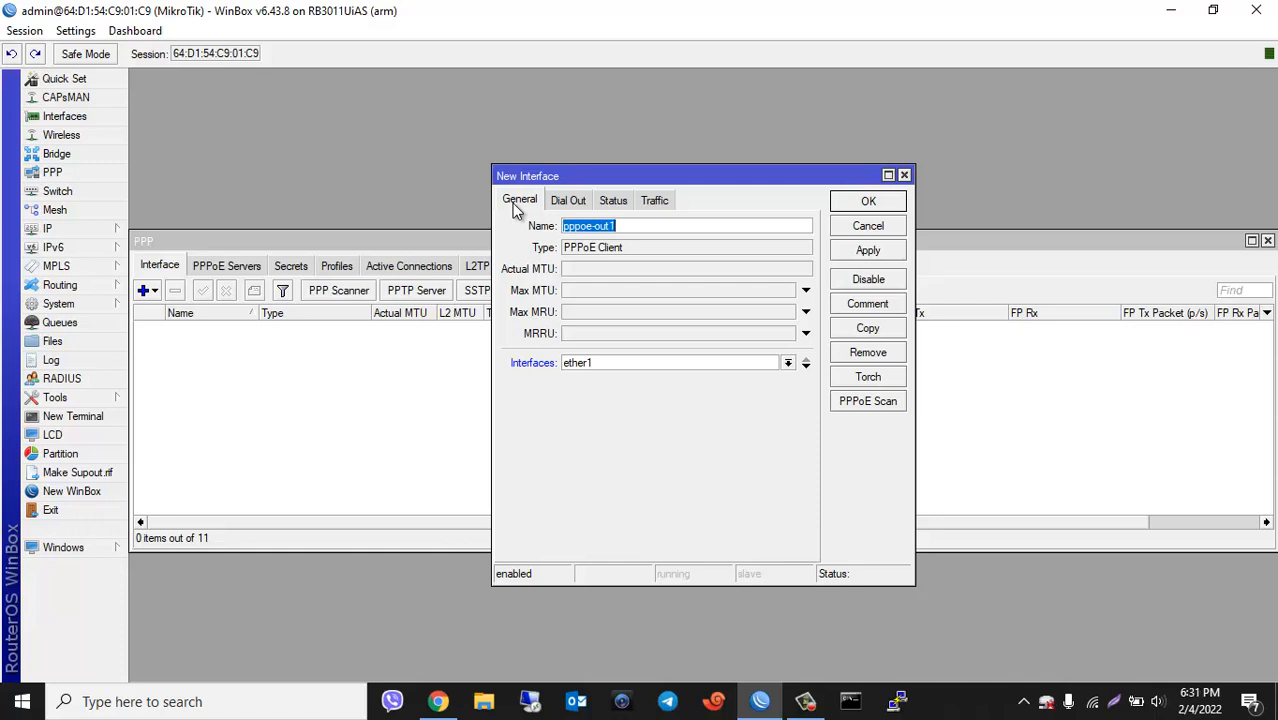
left_click(575, 203)
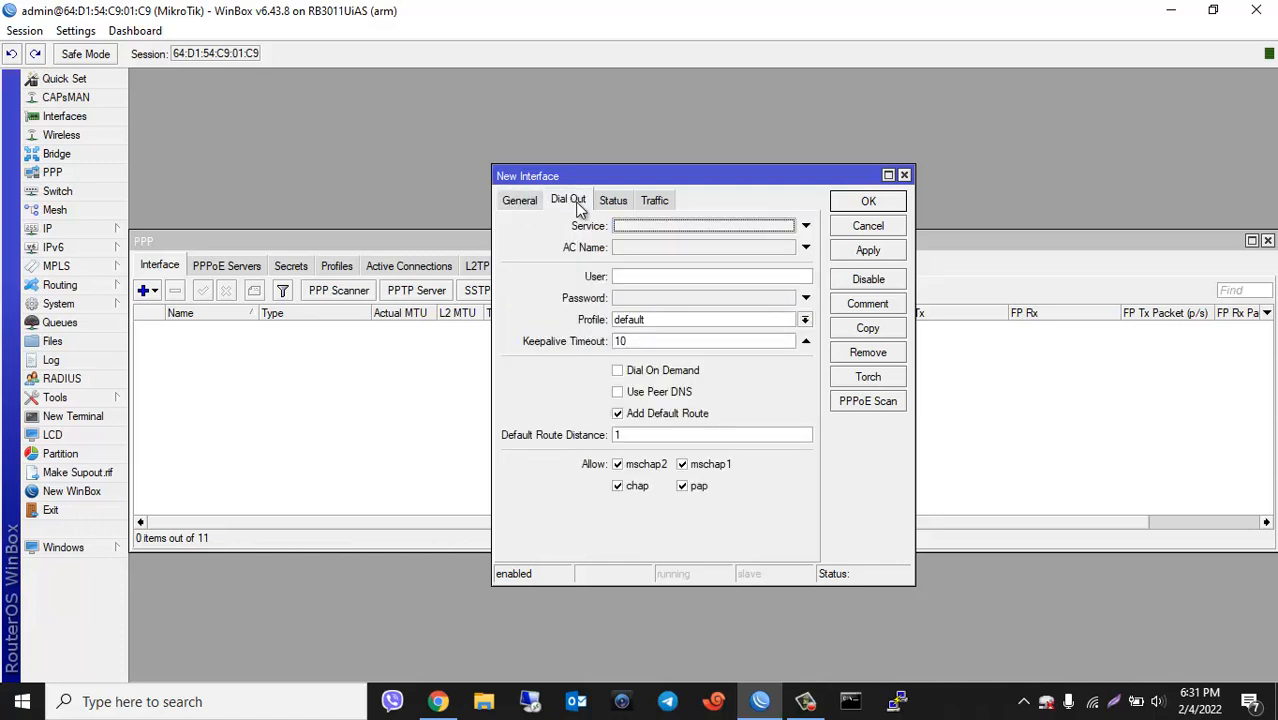
left_click(644, 278)
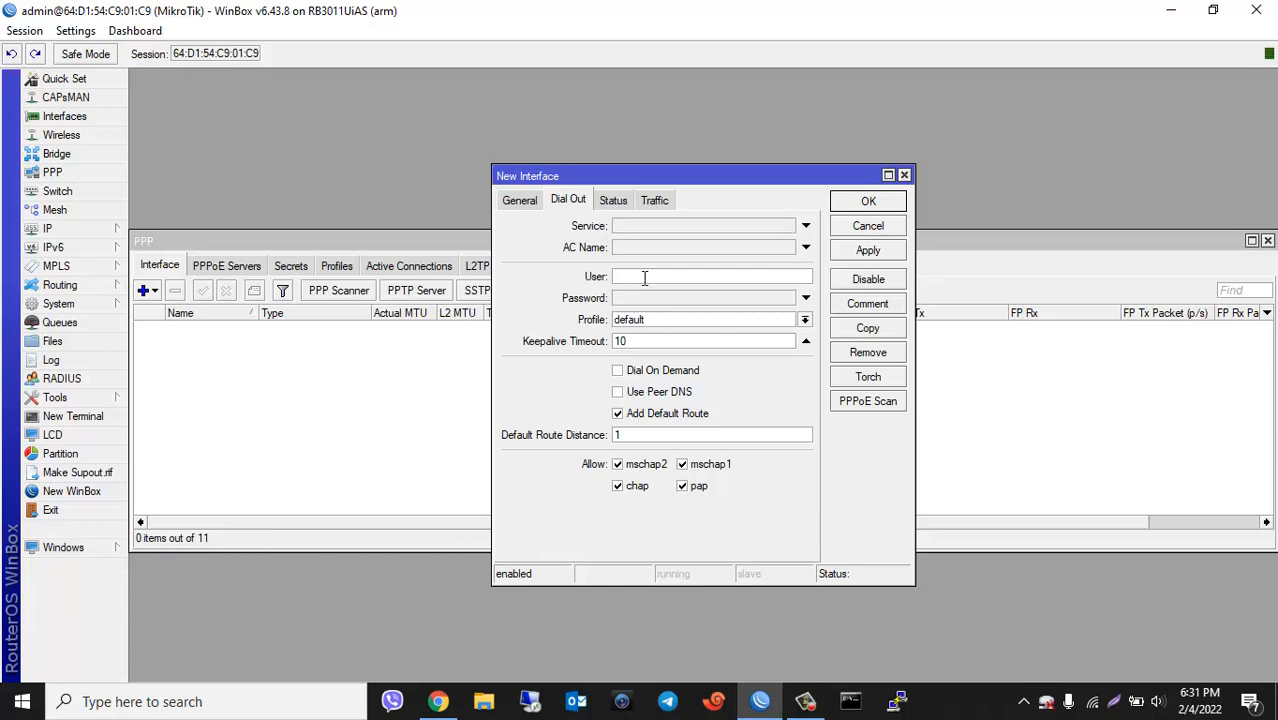
type("talim89/1")
left_click(648, 298)
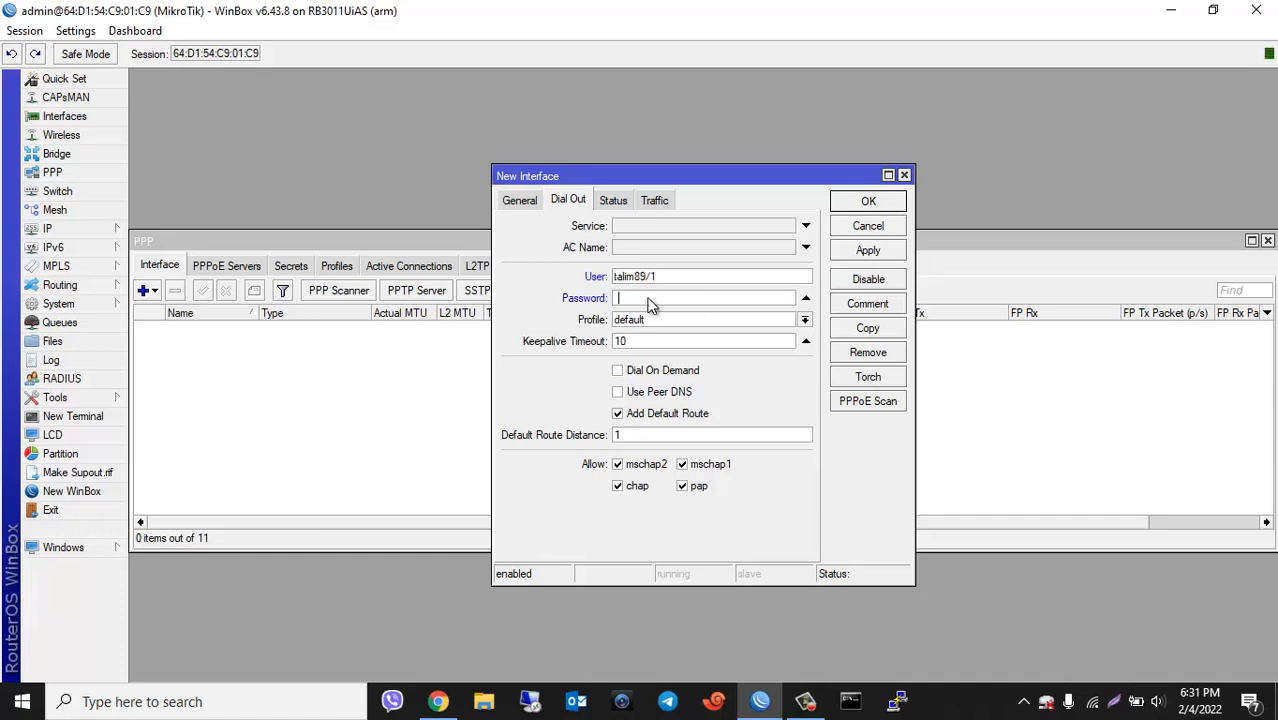
type("***********")
left_click(857, 258)
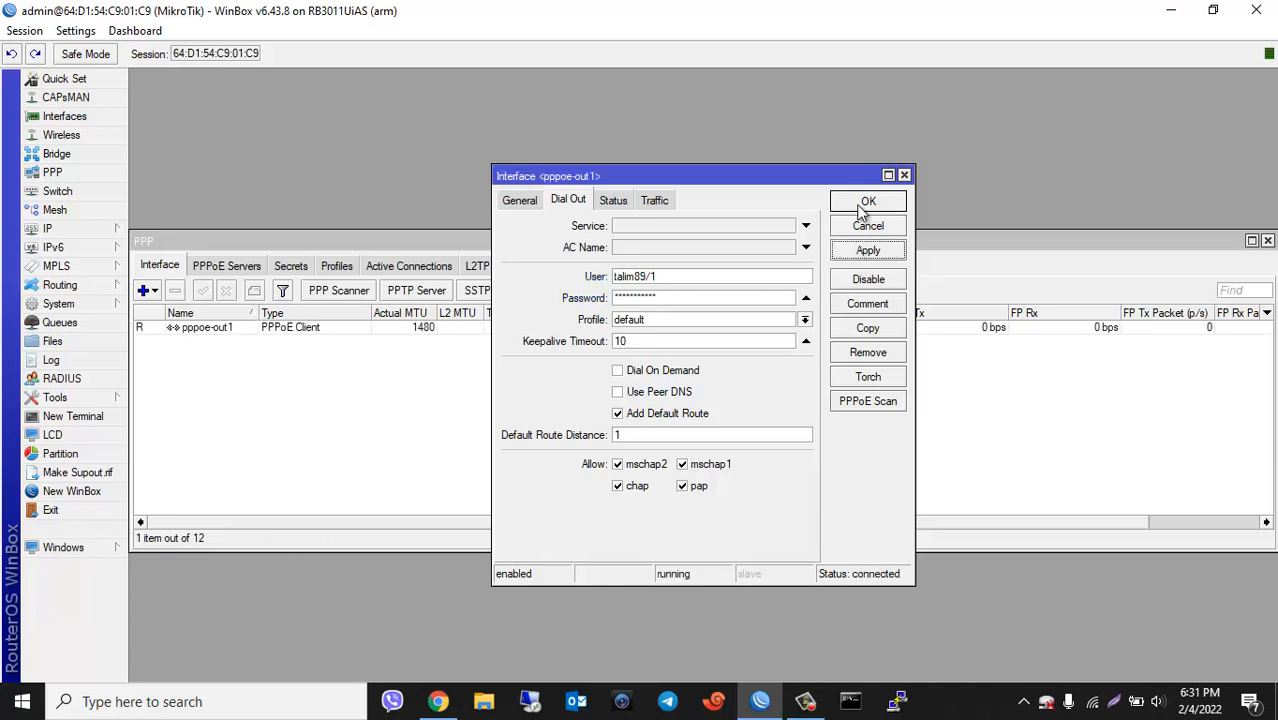
left_click(858, 206)
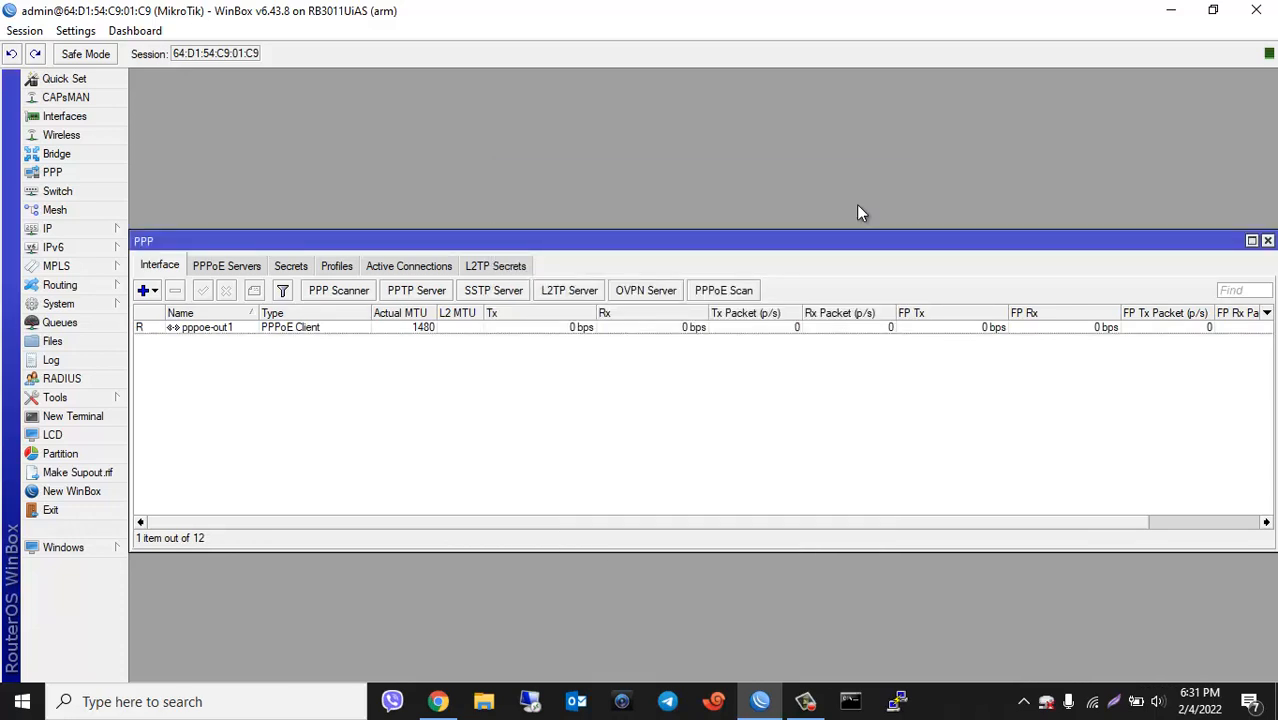
Step: Check pppoe-out1's status: connected, local 10.101.178.101, remote 10.101.178.1
double_click(190, 331)
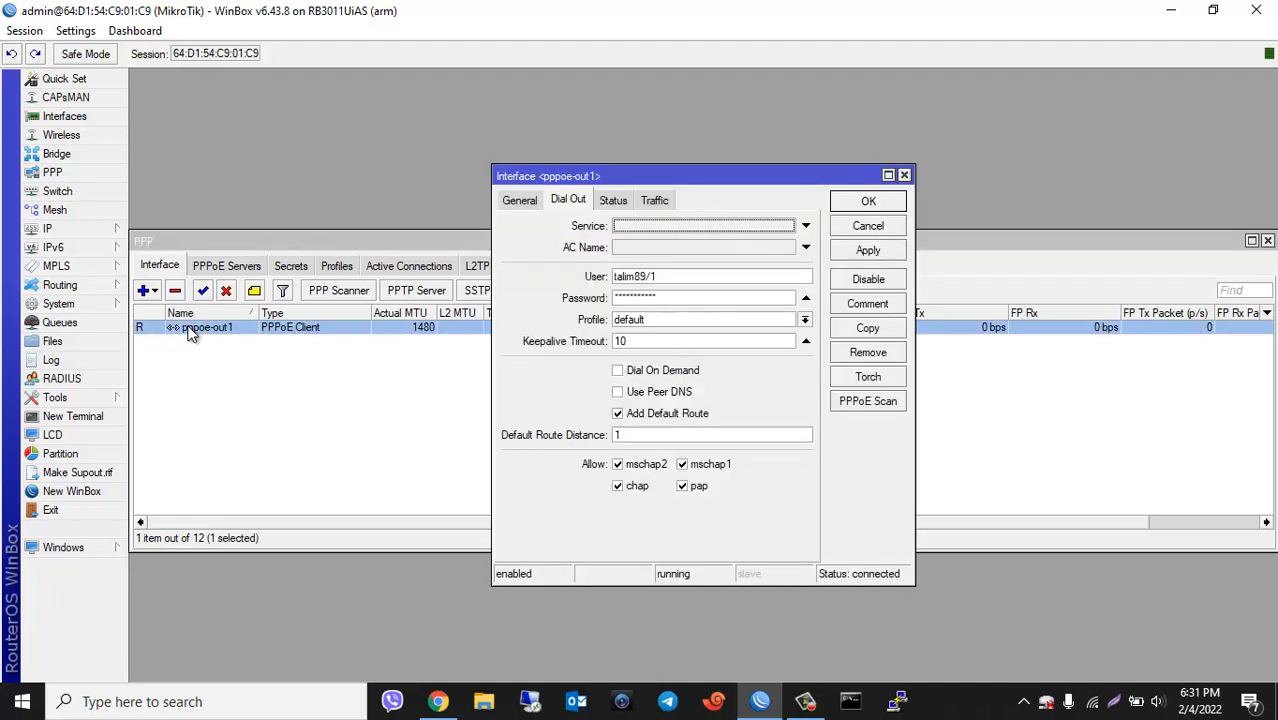
left_click(613, 201)
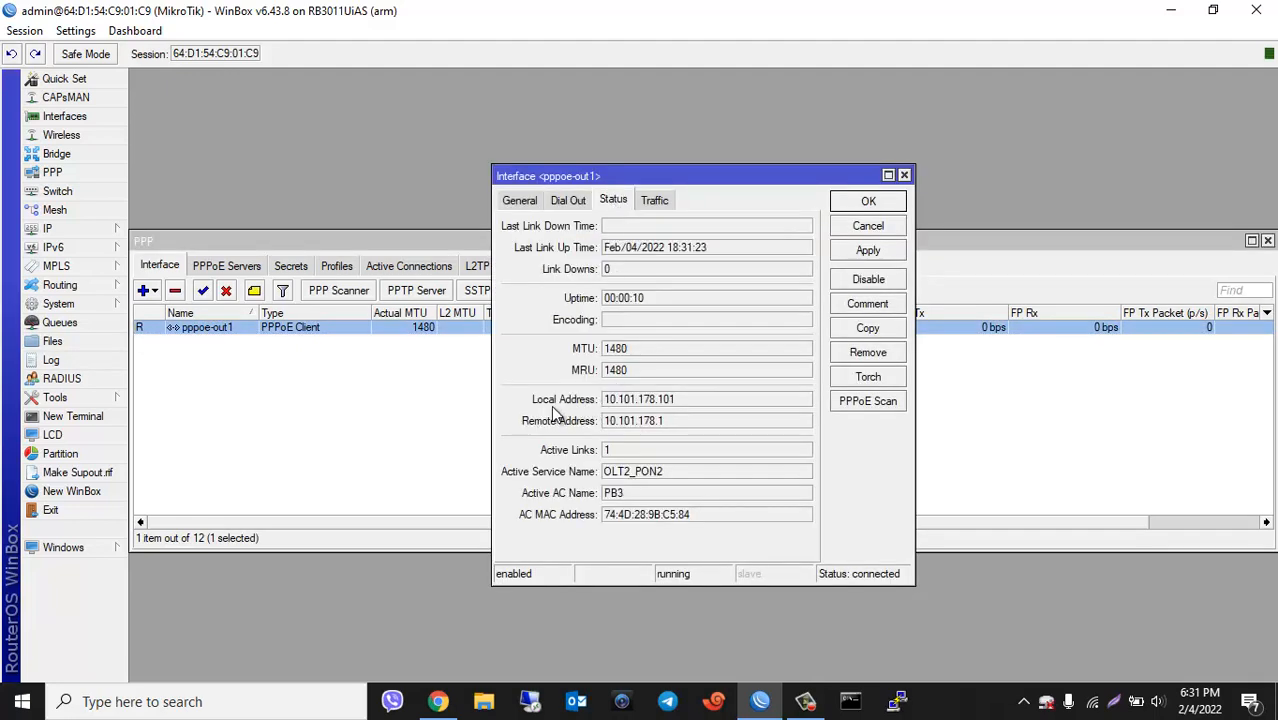
left_click_drag(682, 396, 602, 399)
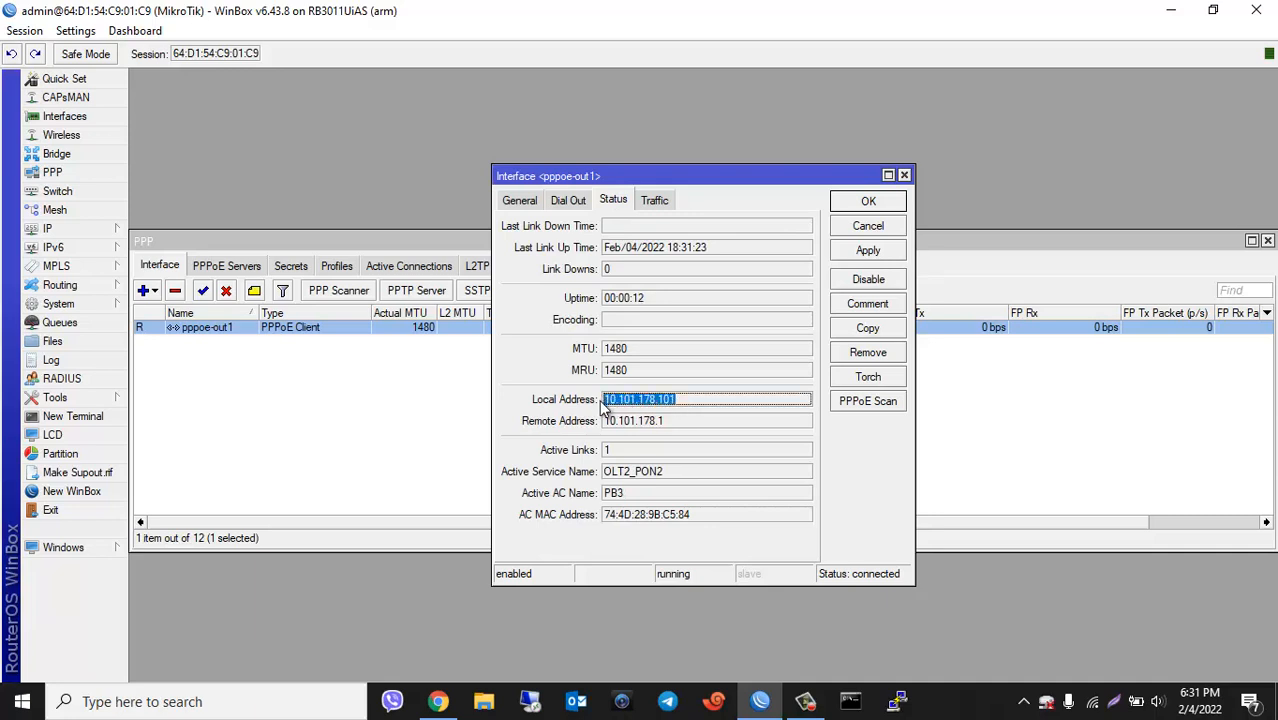
left_click_drag(683, 420, 592, 420)
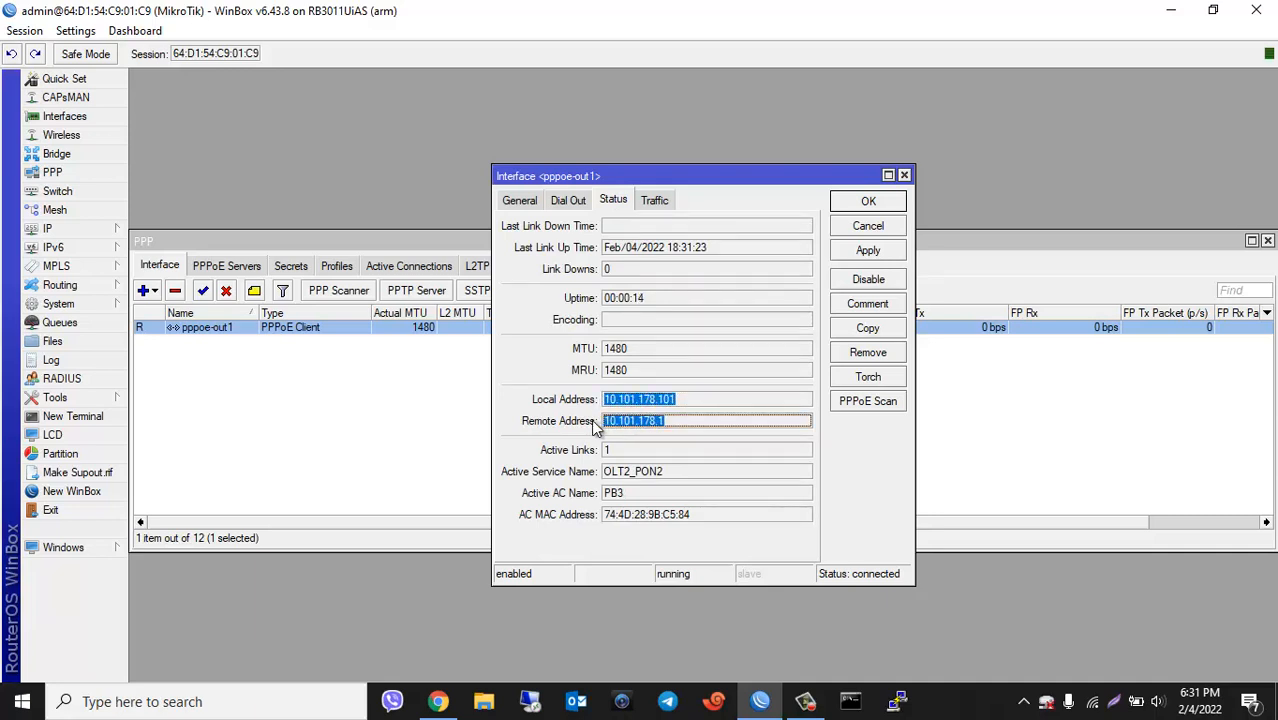
left_click(72, 418)
Step: Ping 8.8.8.8 from the router terminal, getting 20/20 replies with 0% loss, then close it
type("ping")
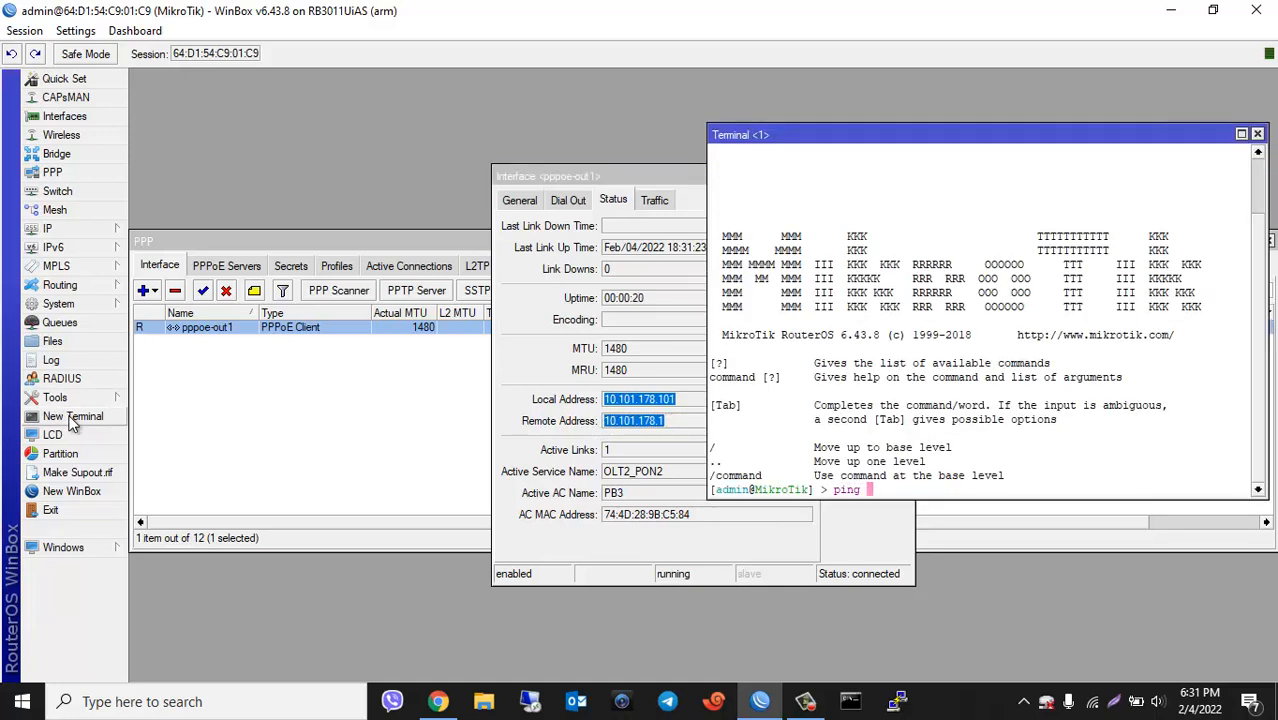
type(" 8.8.8.8")
key("Return")
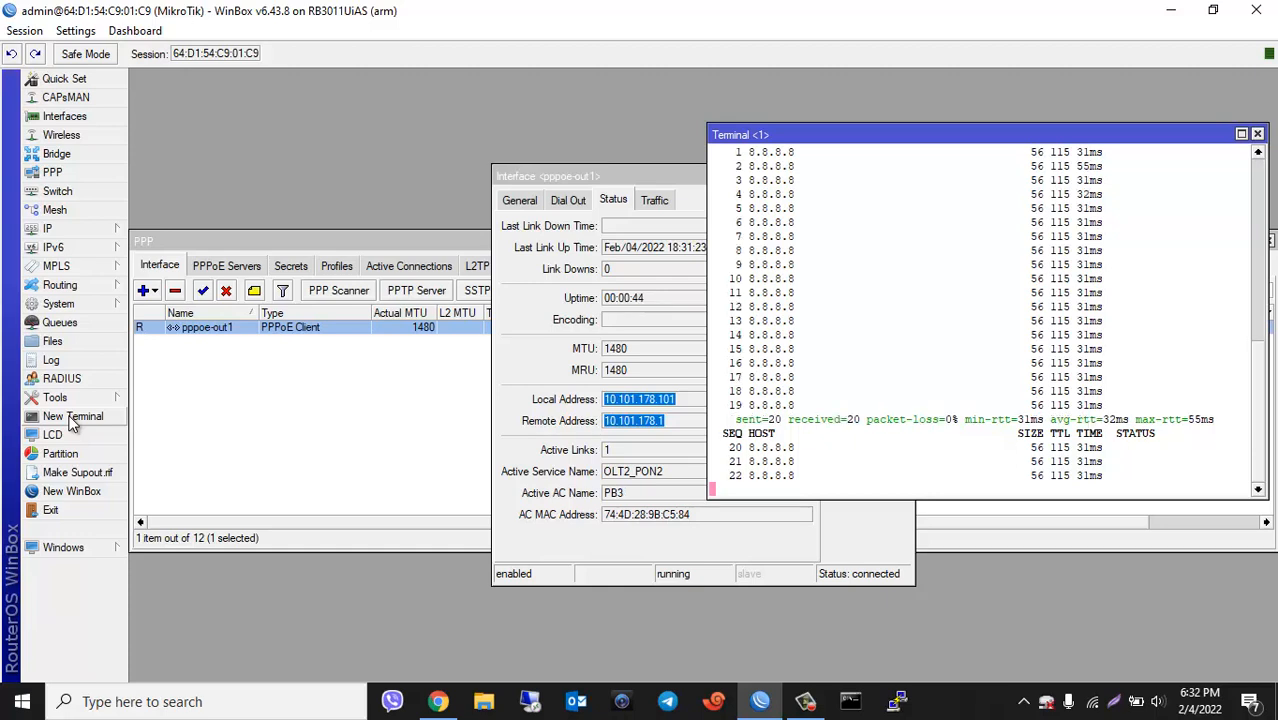
left_click(1257, 133)
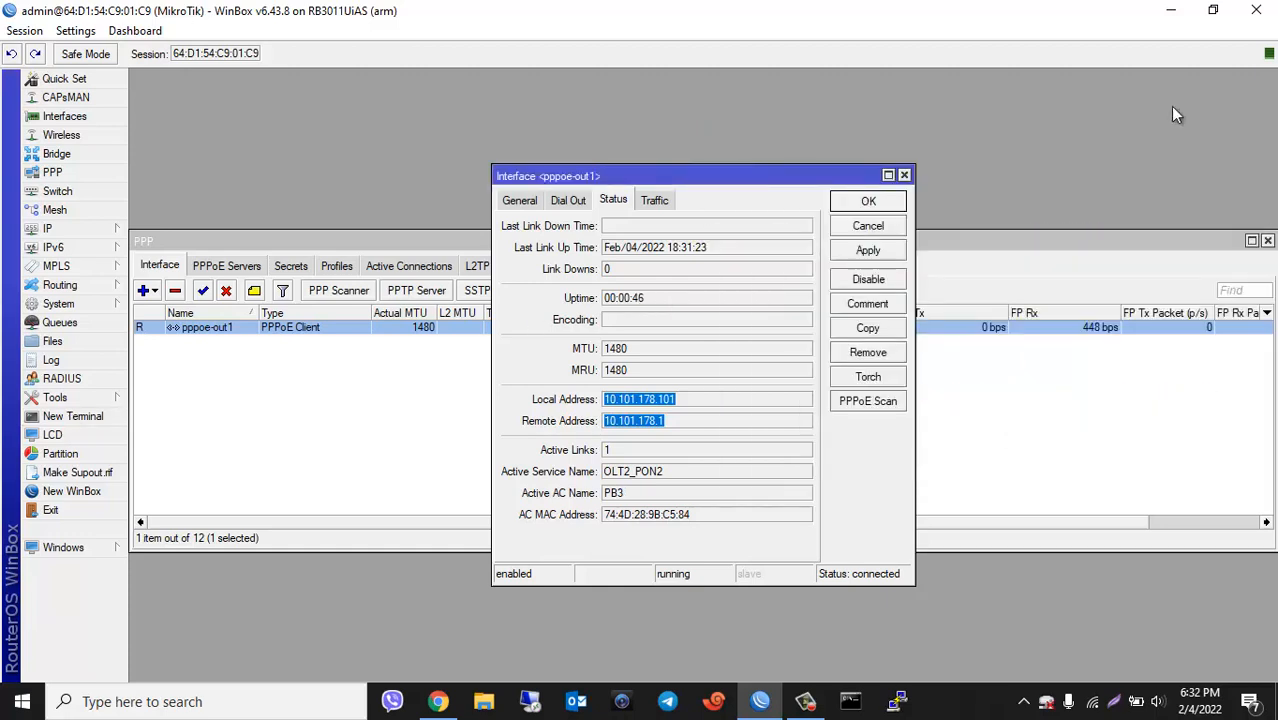
Step: Close pppoe-out1's properties and select the dynamic 10.101.178.101 entry in IP Addresses
left_click(903, 175)
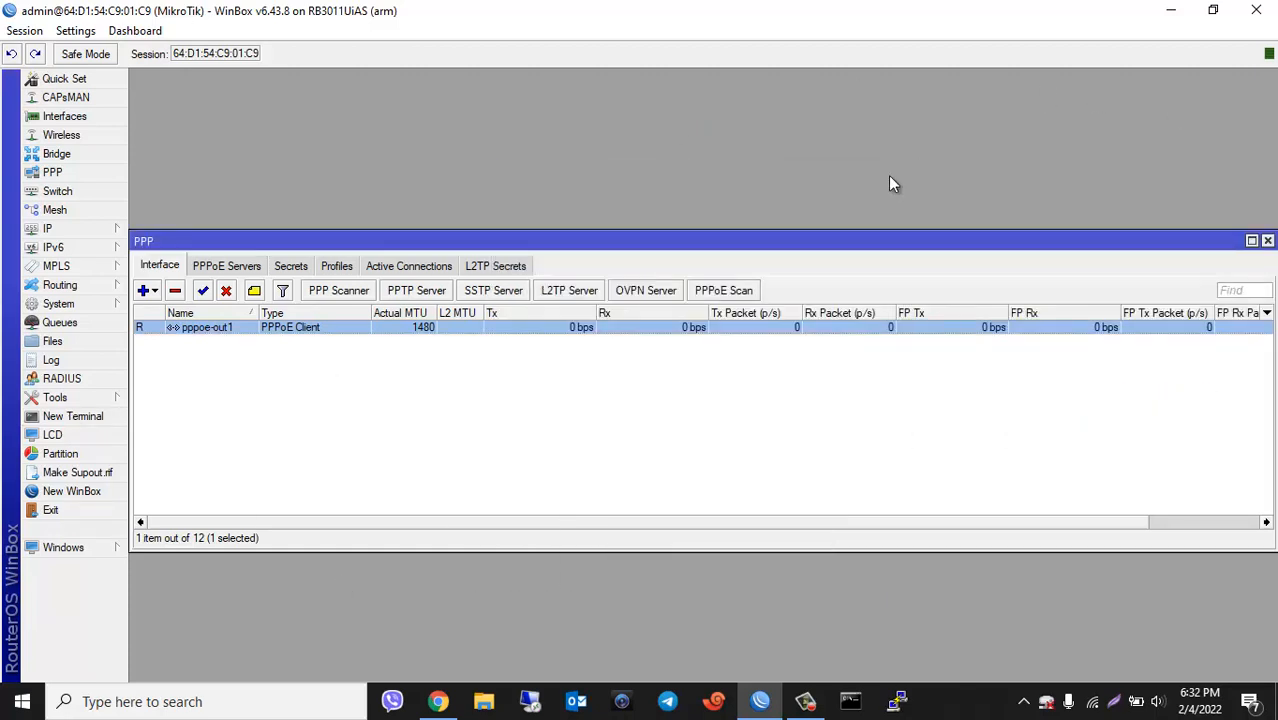
left_click(62, 229)
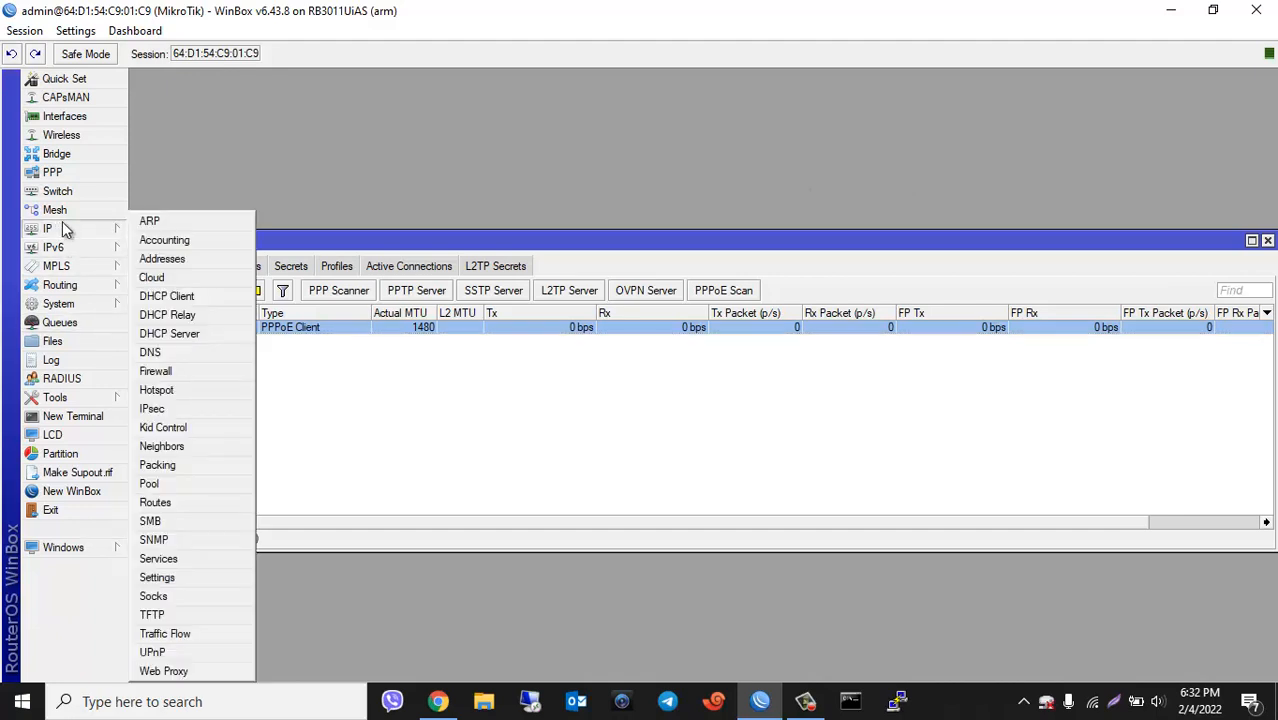
left_click(150, 262)
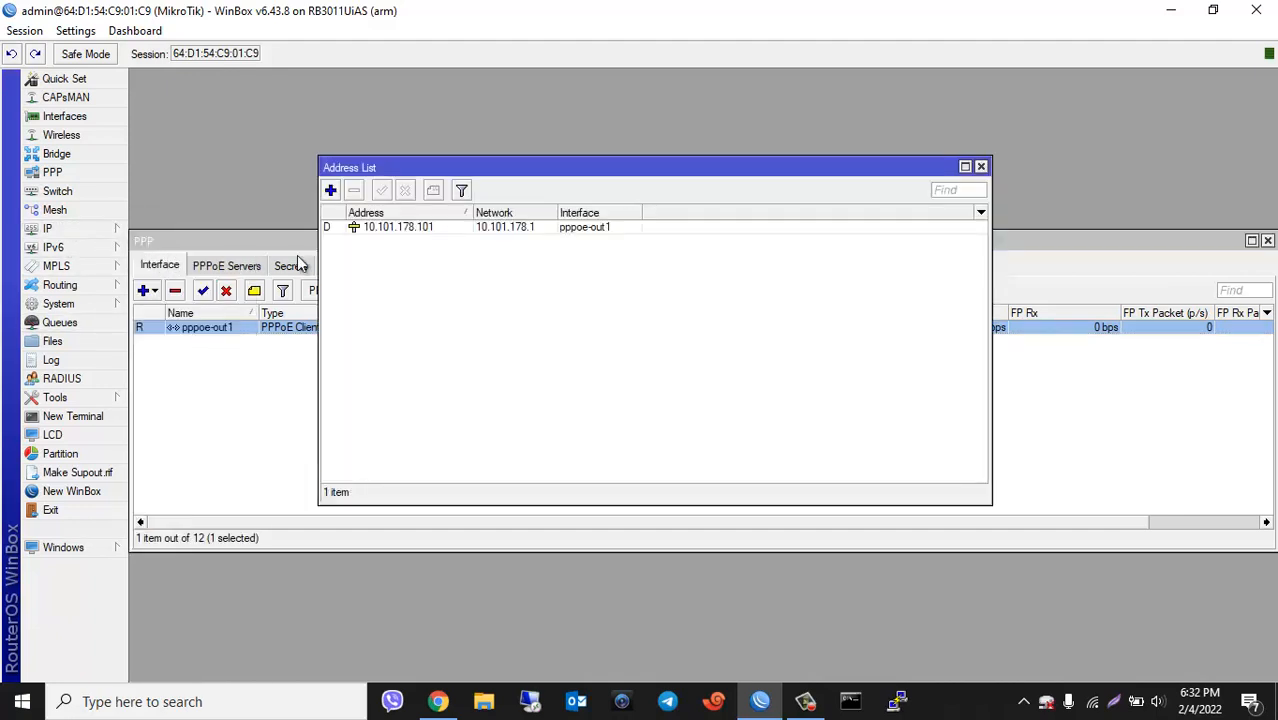
left_click(481, 228)
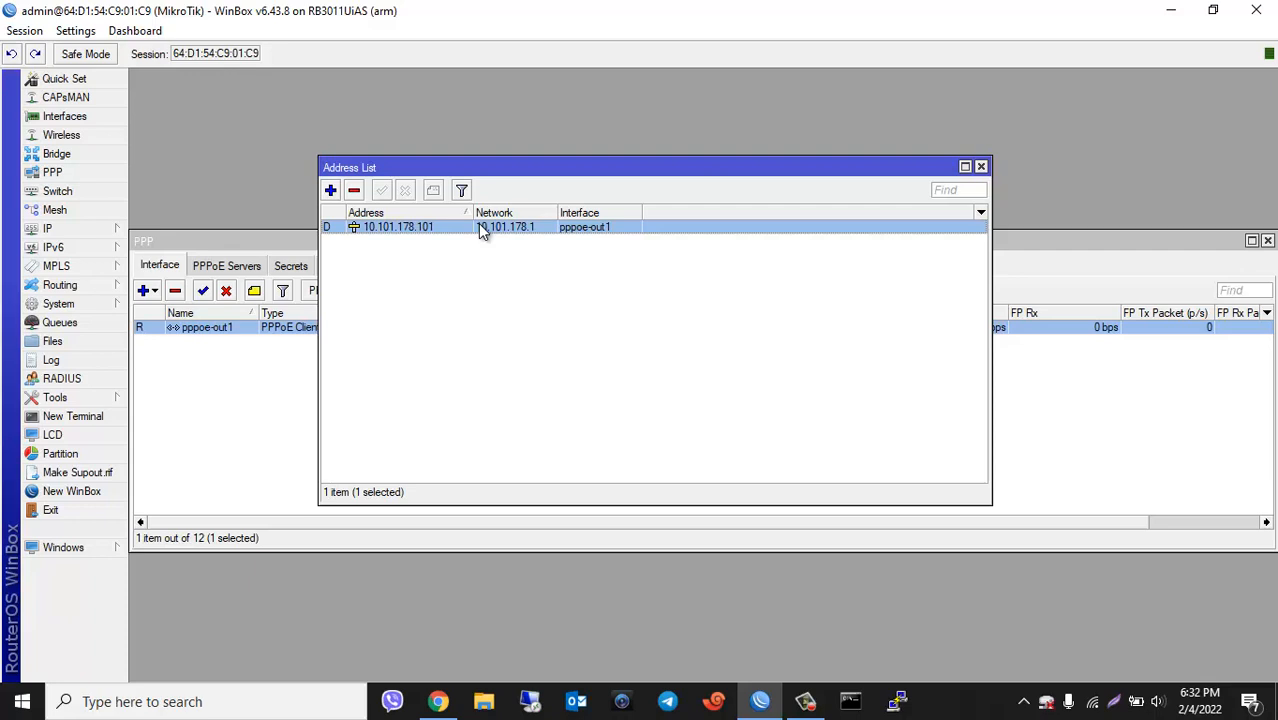
Step: Add address 192.168.1.1/24 on interface ether2
left_click(330, 190)
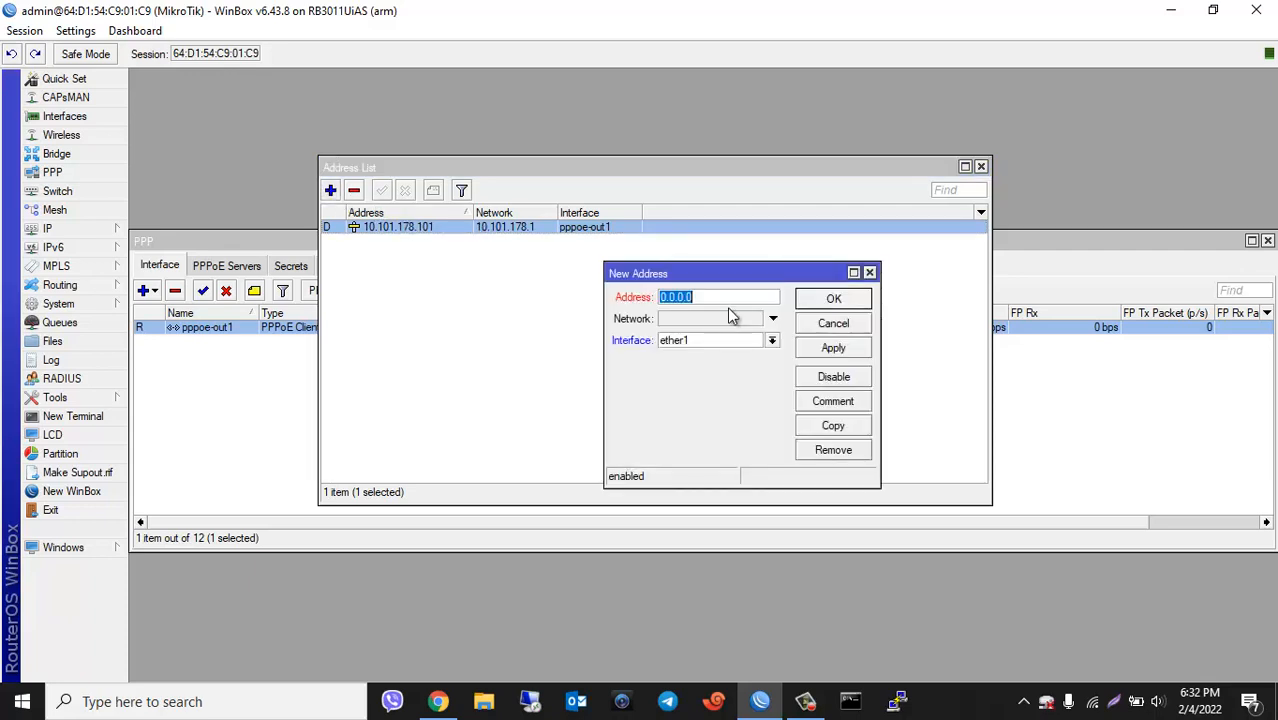
type("192.168.1.1/24")
left_click(772, 341)
left_click(760, 358)
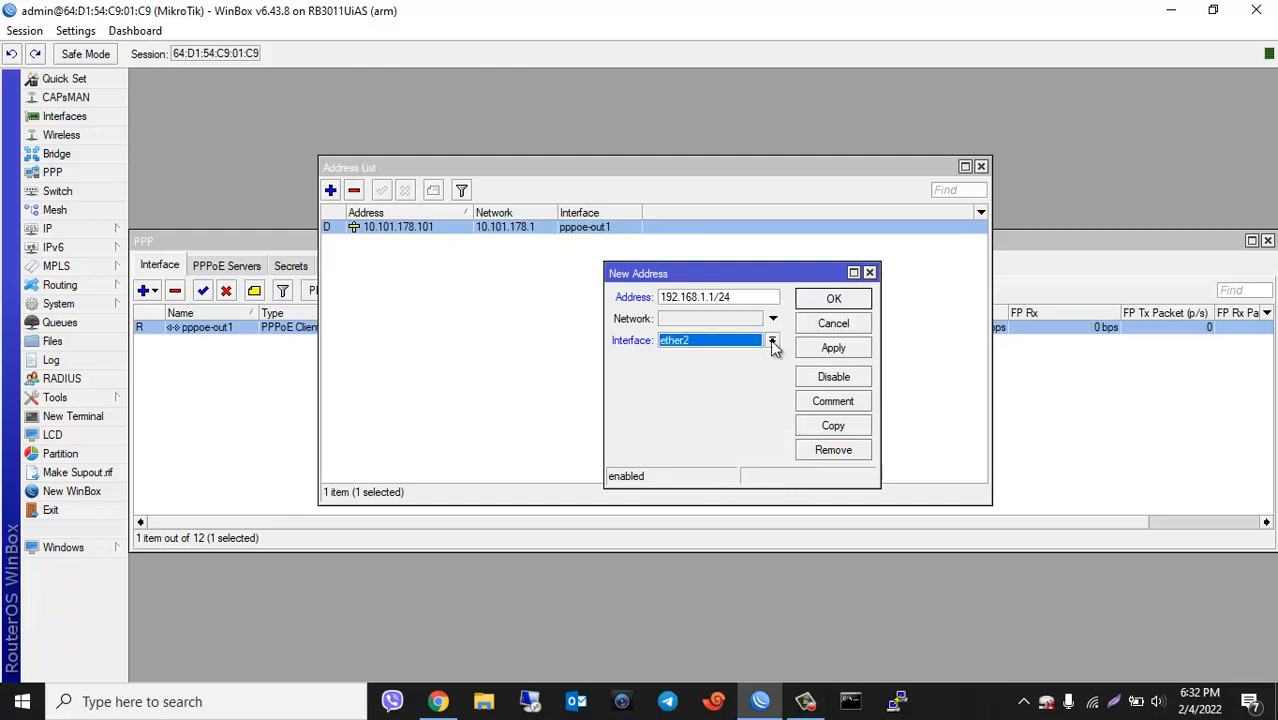
left_click(773, 342)
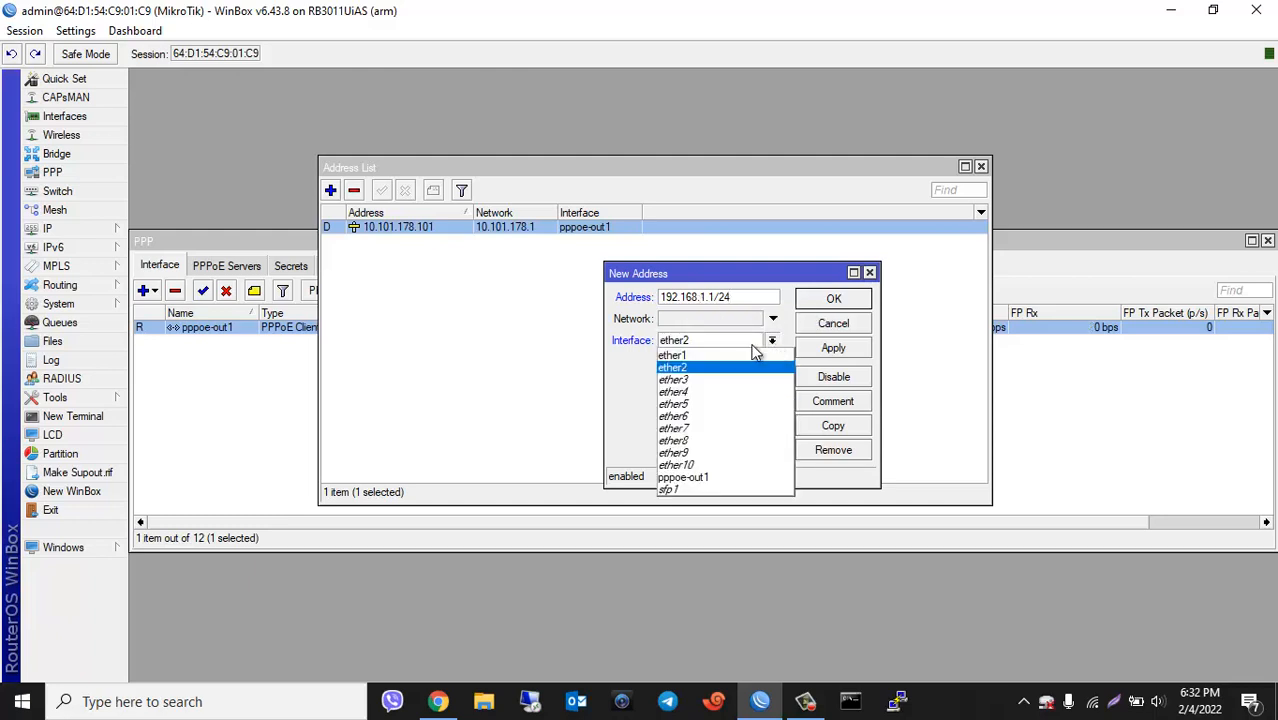
left_click(688, 367)
left_click(857, 347)
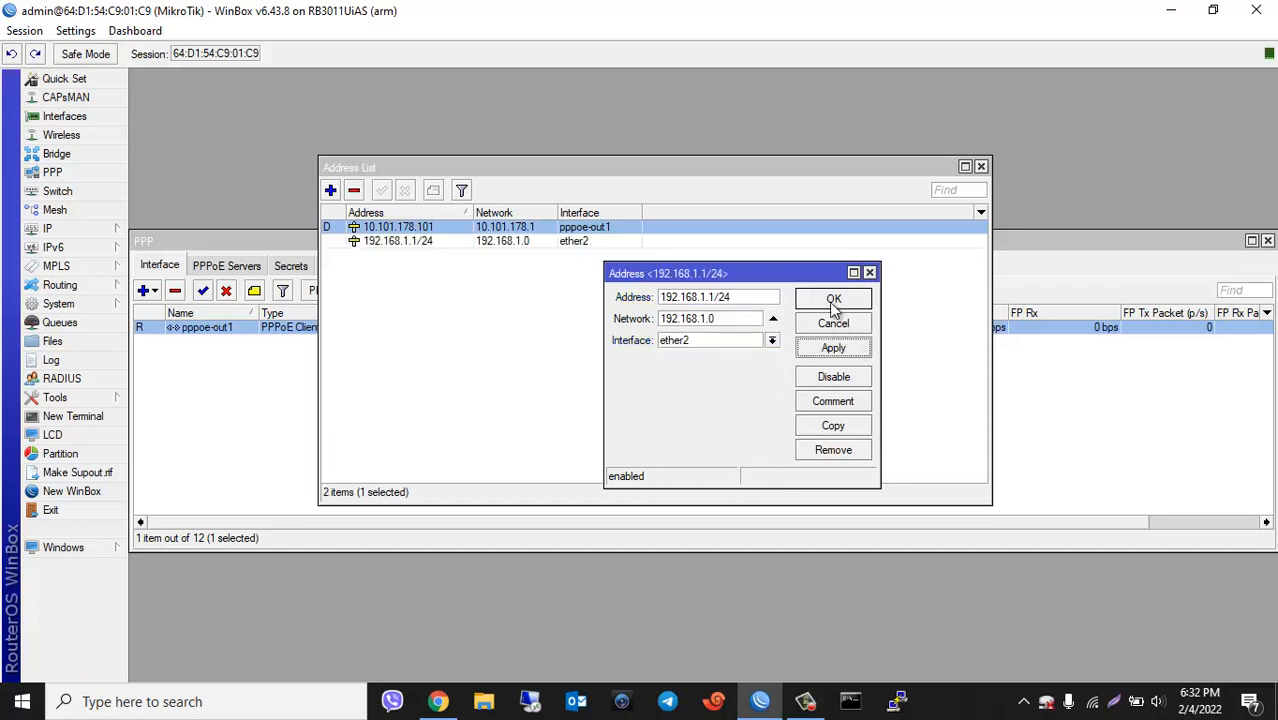
left_click(834, 304)
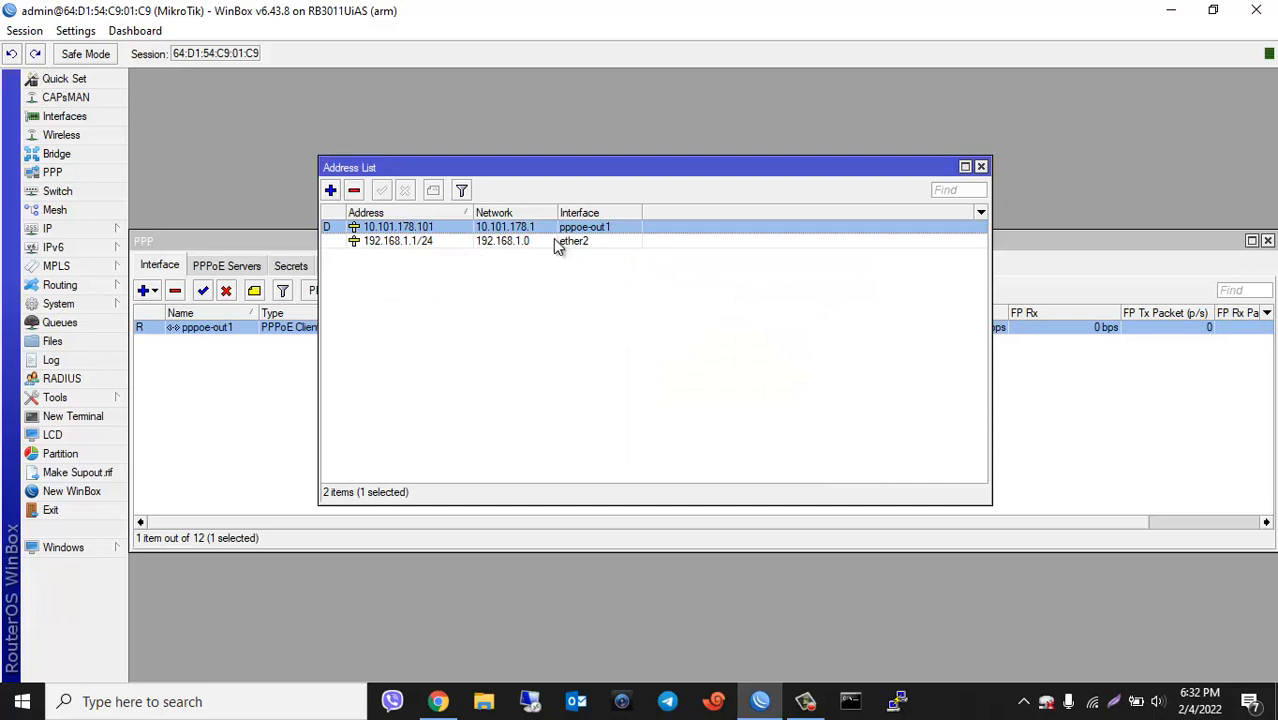
left_click(67, 232)
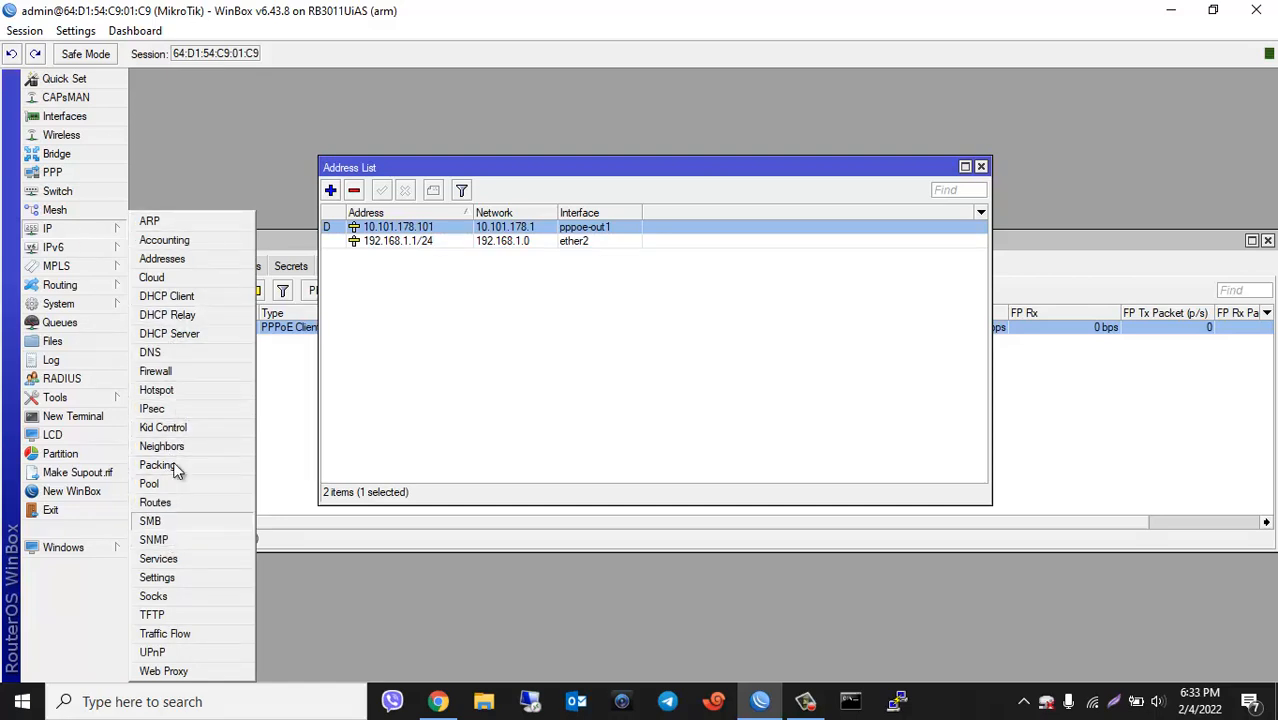
Step: Create a NAT rule matching Src. Address 192.168.1.0/24 with Out. Interface pppoe-out1
left_click(185, 374)
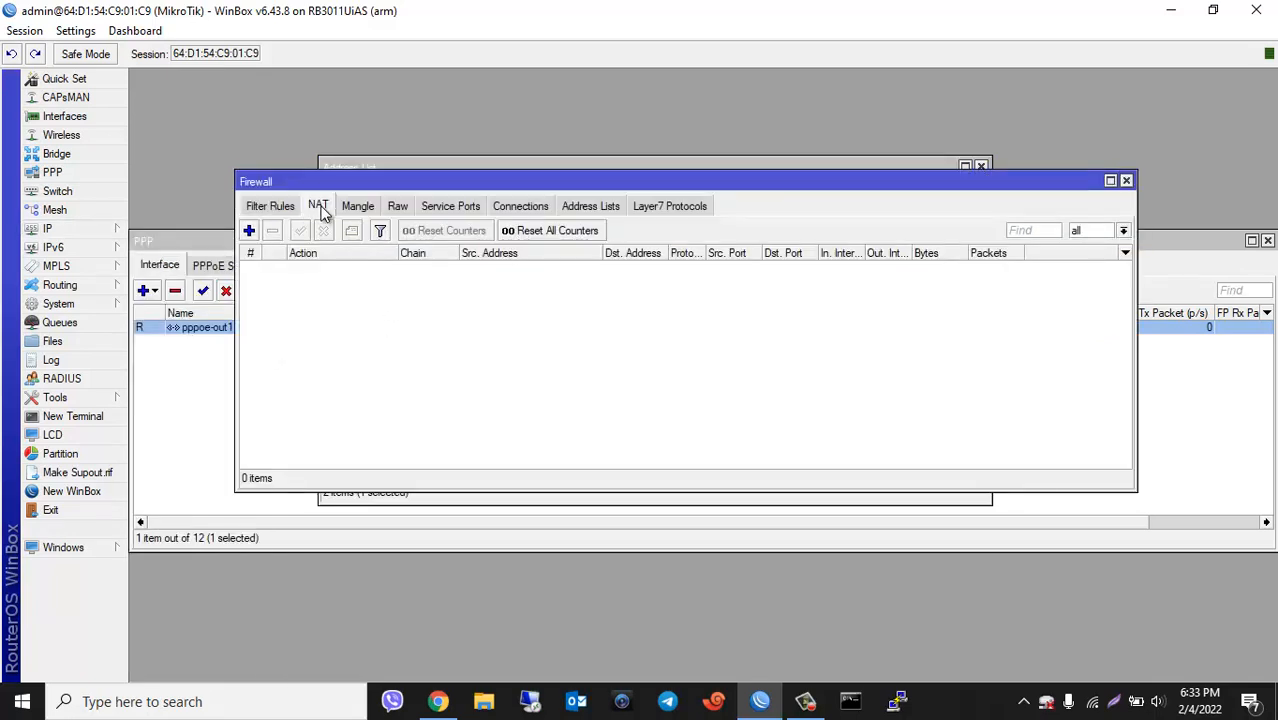
left_click(250, 232)
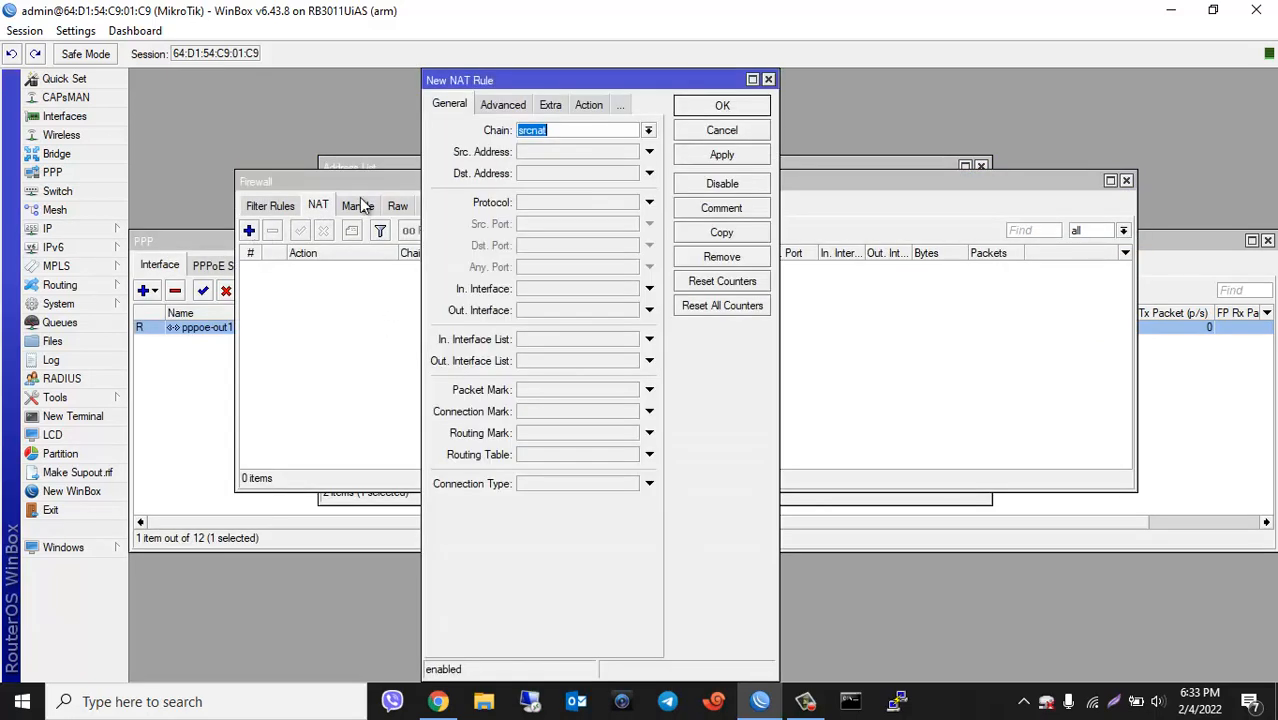
left_click(539, 152)
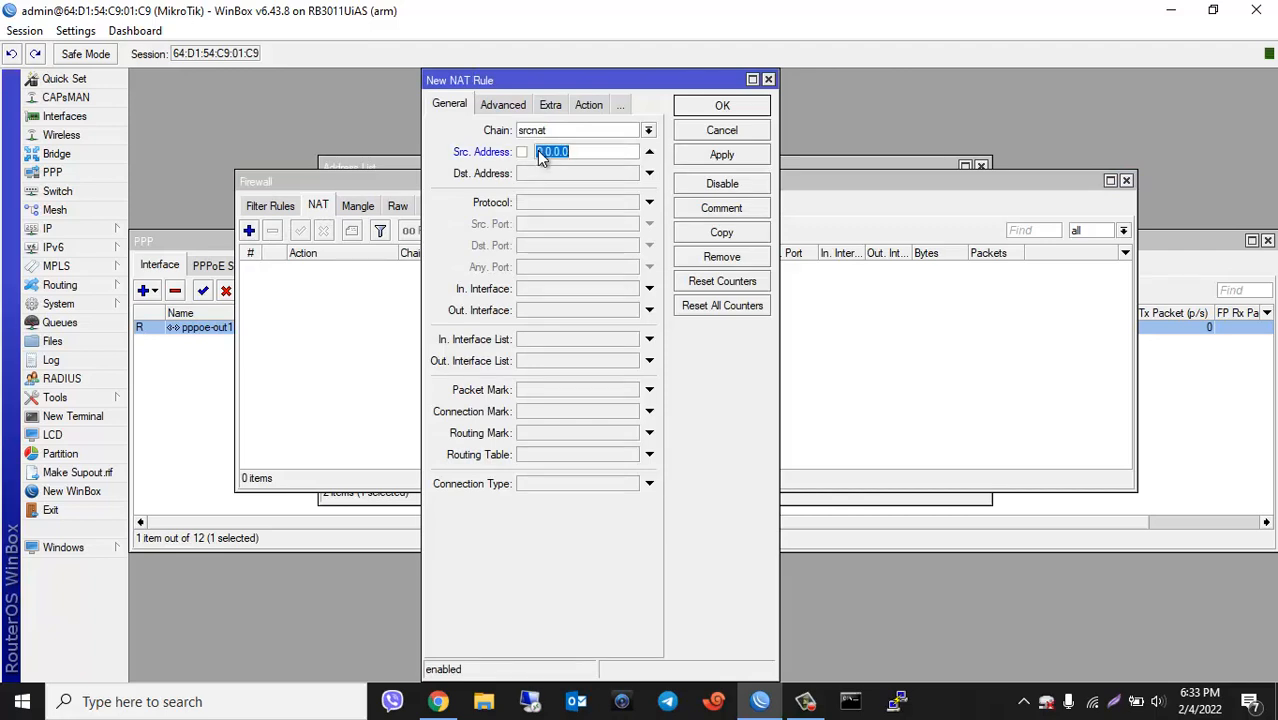
type("192.168.1.0/24")
left_click_drag(622, 150, 531, 158)
left_click(649, 311)
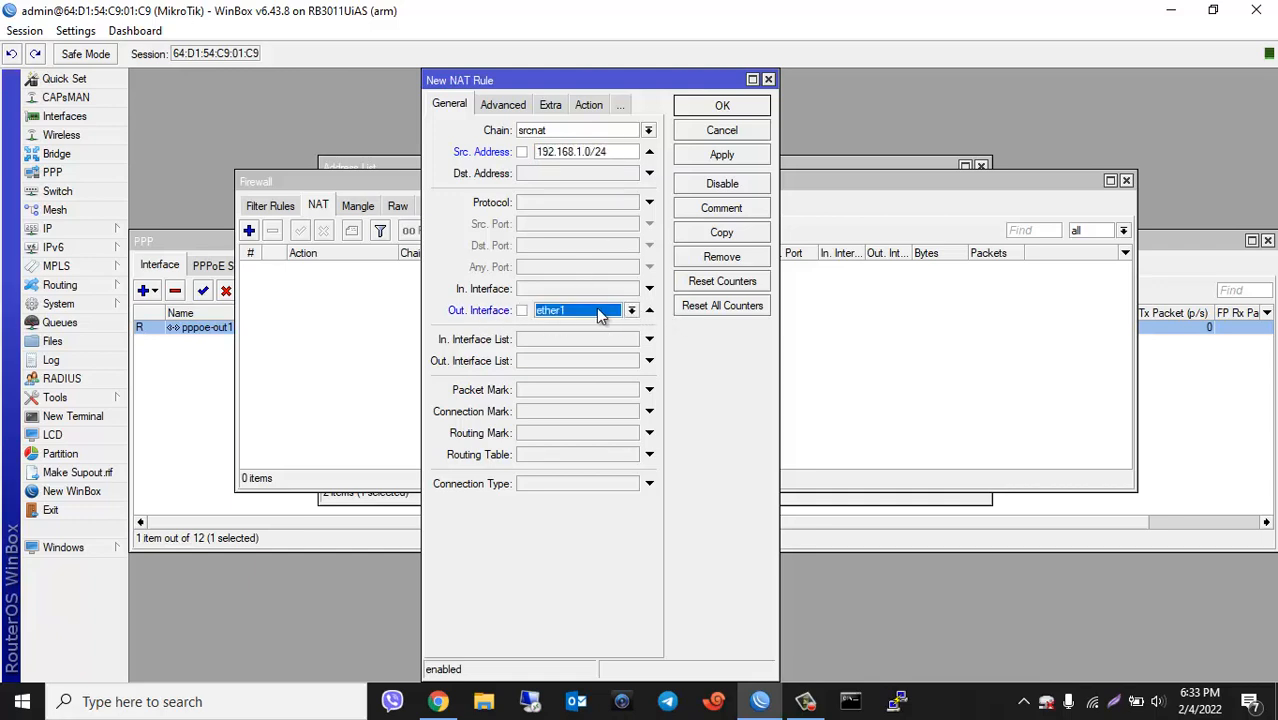
left_click(631, 311)
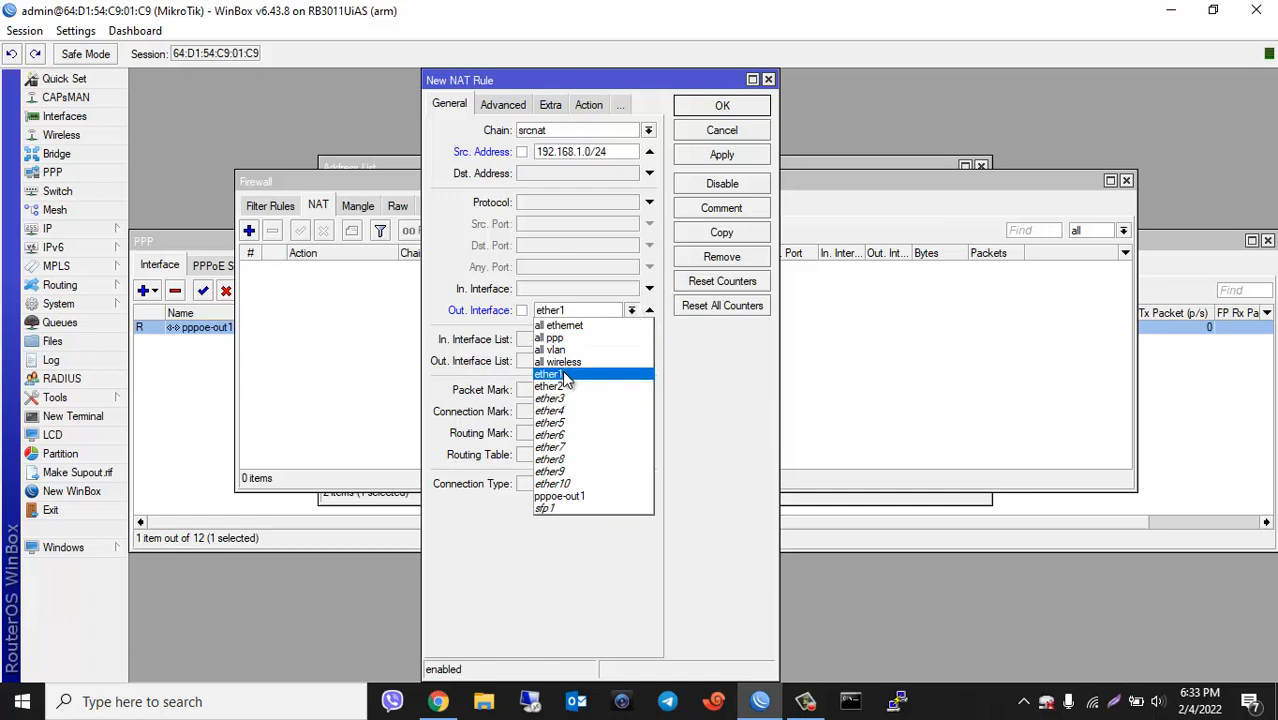
left_click(586, 498)
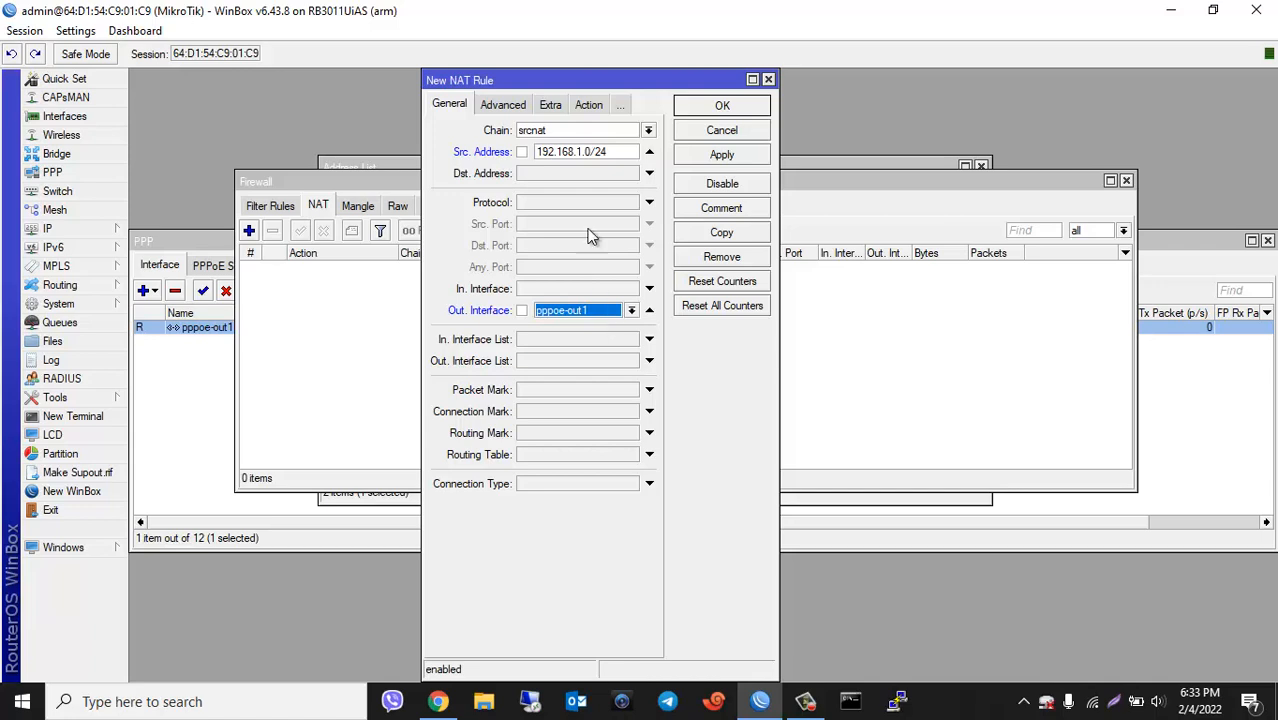
Step: Set the rule's action to masquerade and save it
left_click(580, 108)
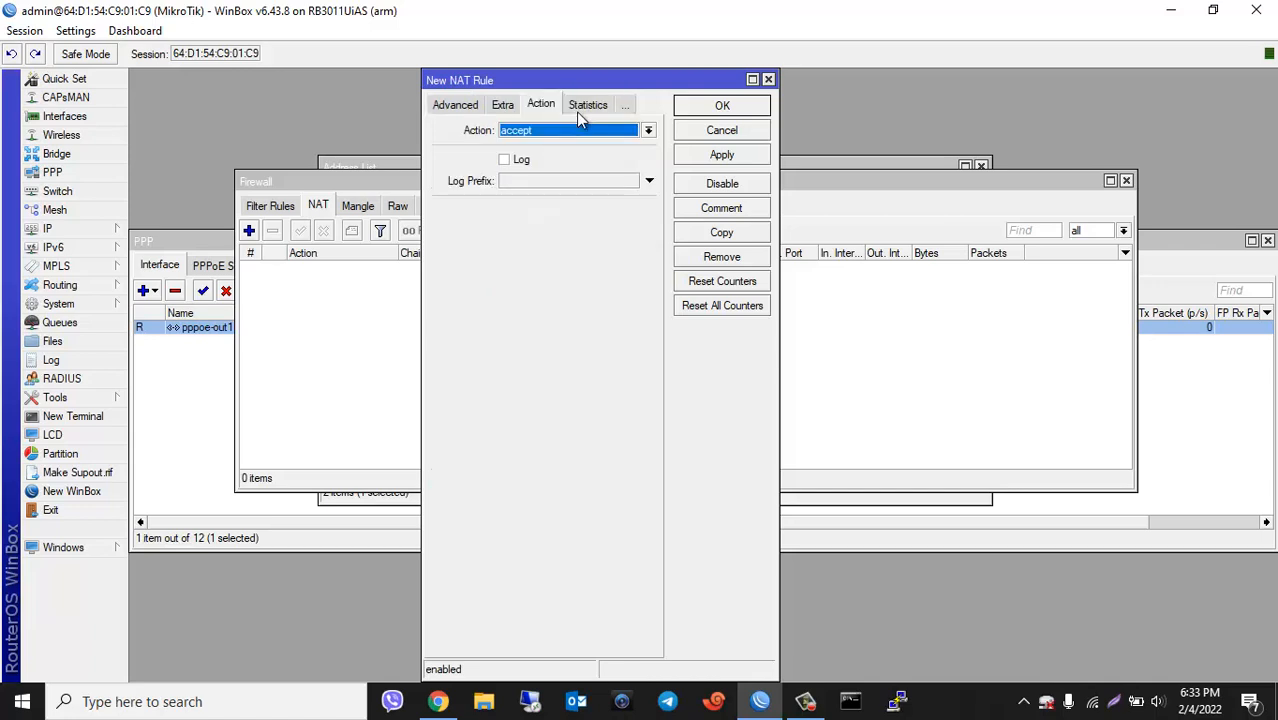
left_click(647, 130)
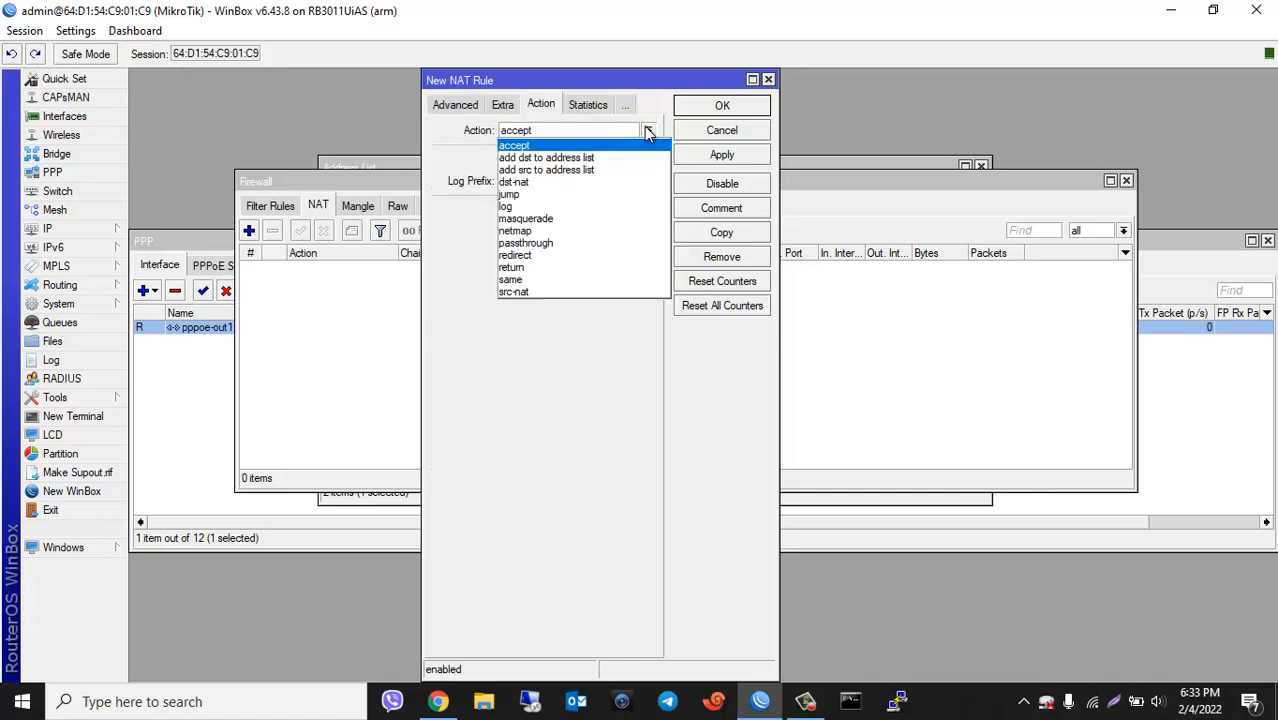
left_click(560, 218)
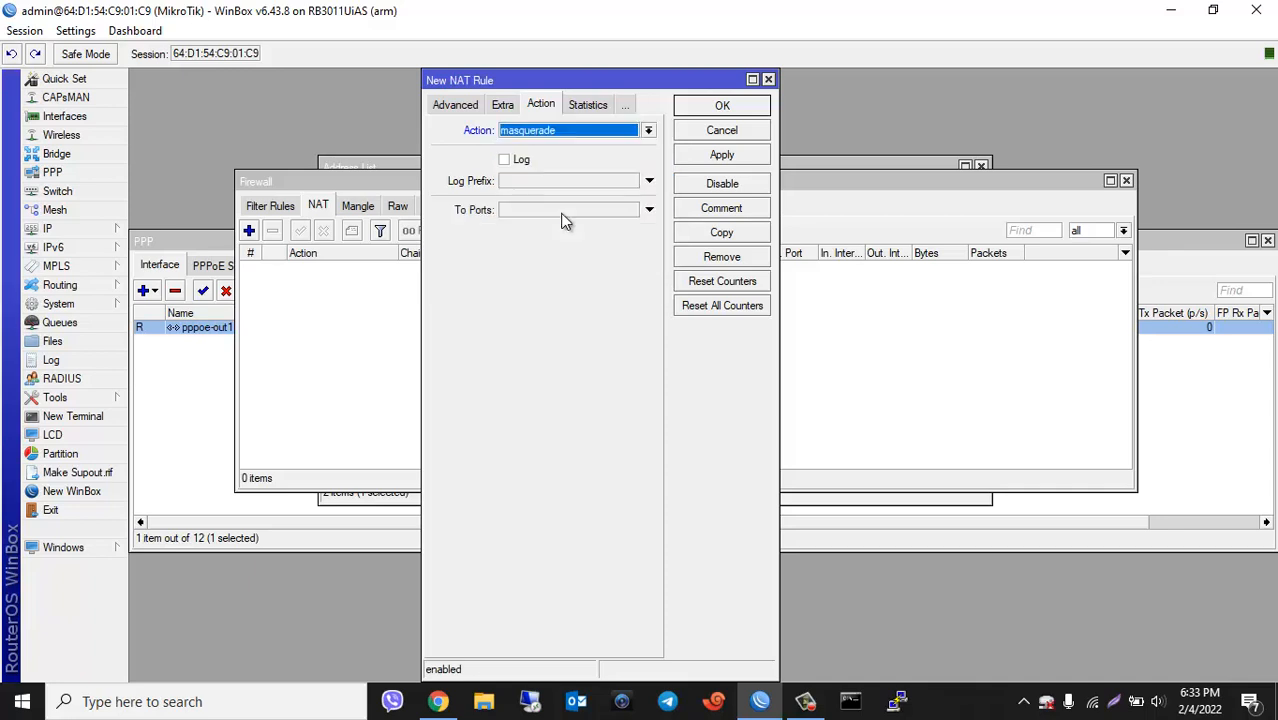
left_click(729, 157)
left_click(723, 108)
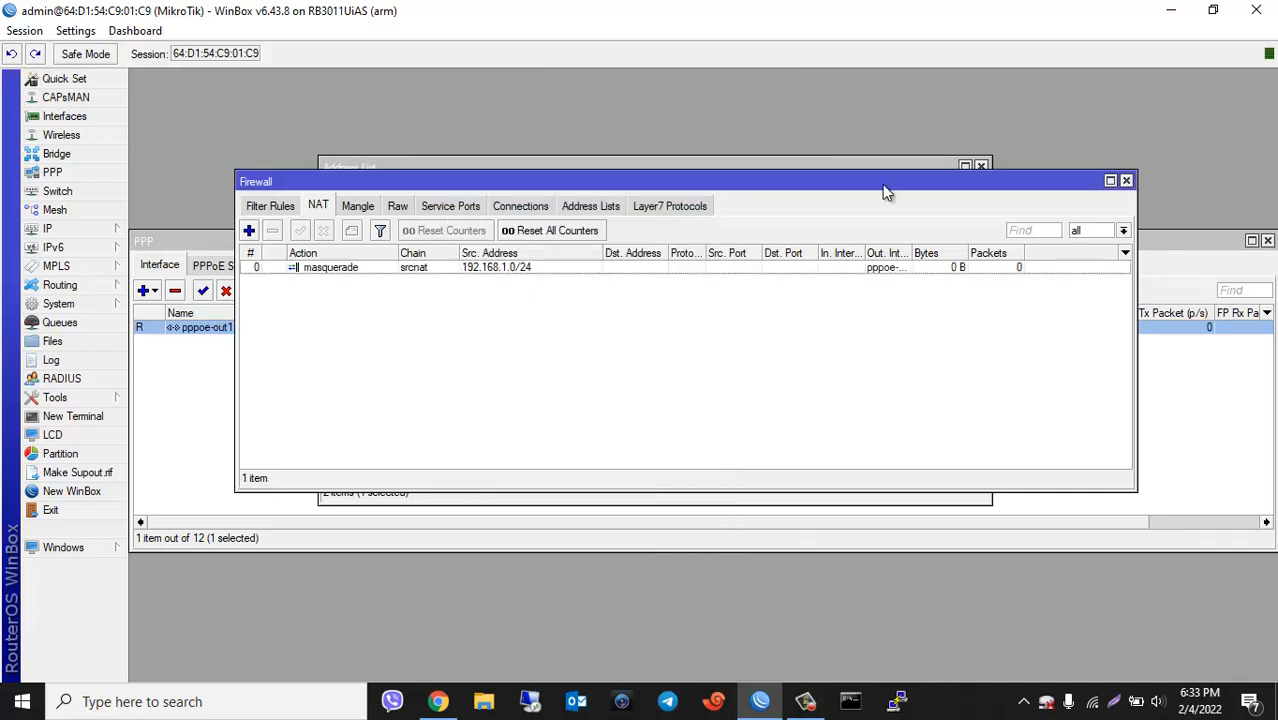
Step: Ping 8.8.8.8 with src-address=192.168.1.1 in a new terminal
left_click(100, 416)
type("p")
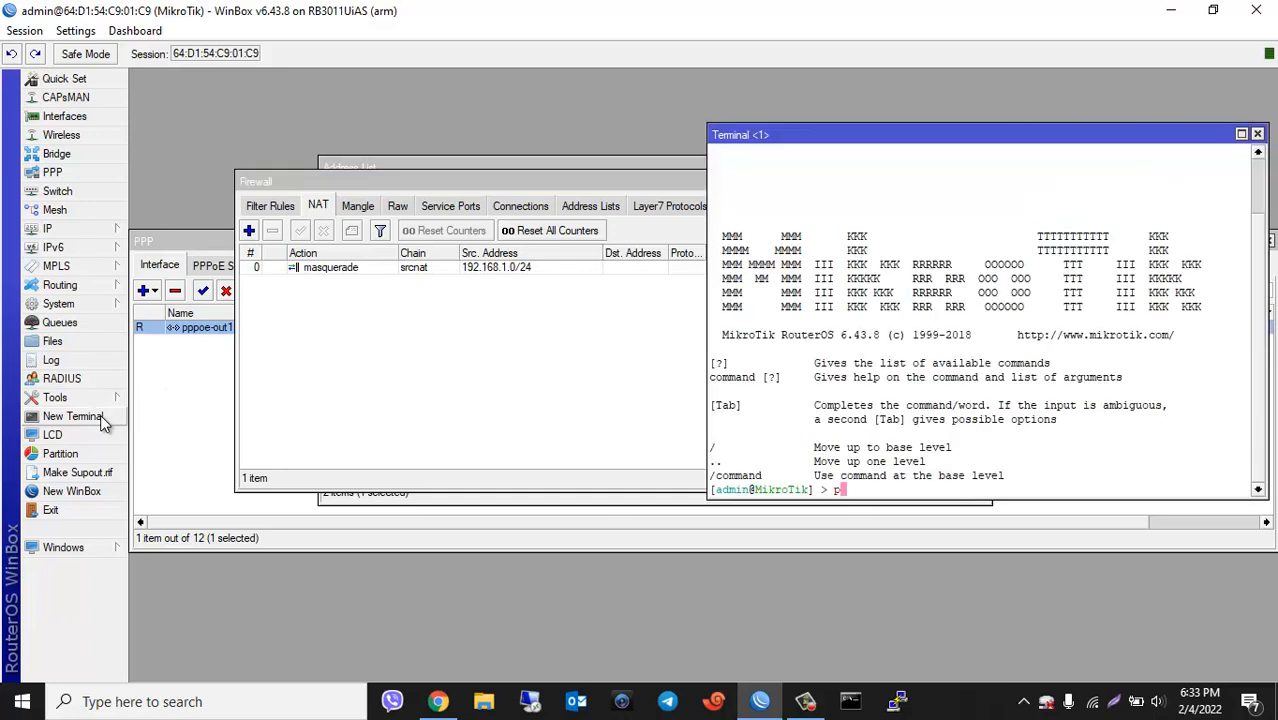
type("ing 8.8.8.8 src-address=")
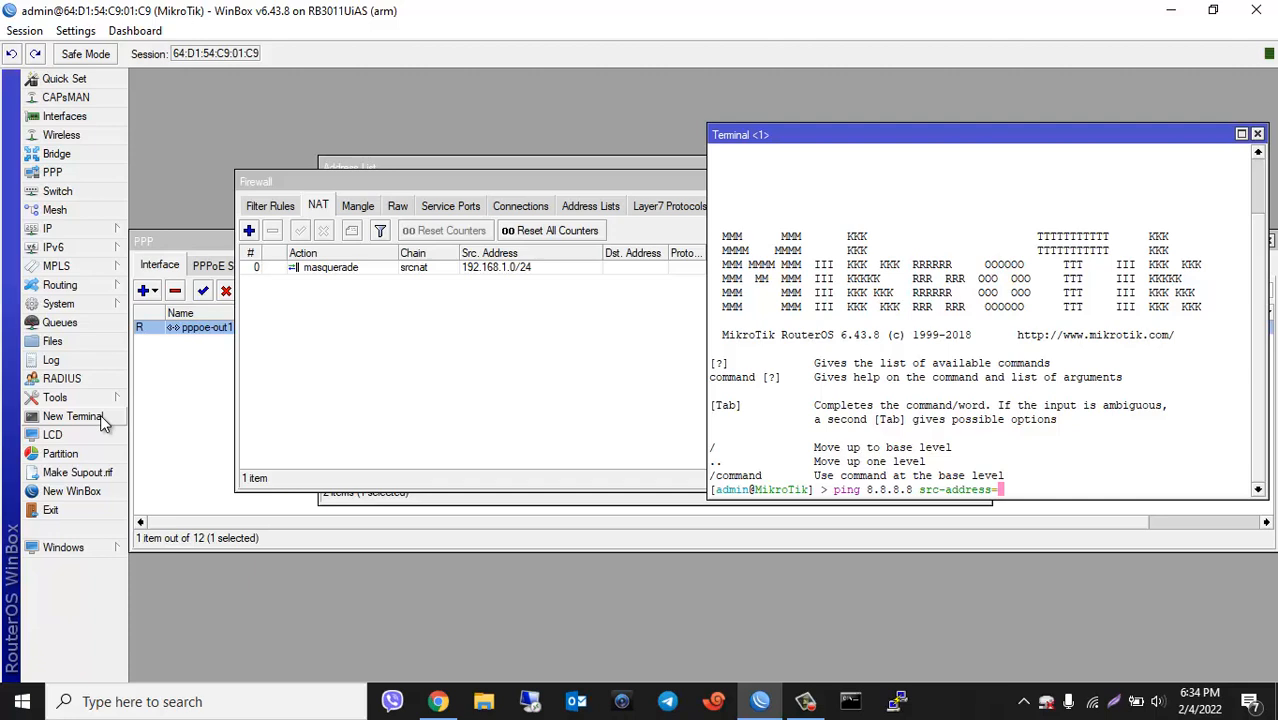
type("192.168.1.1")
key("Return")
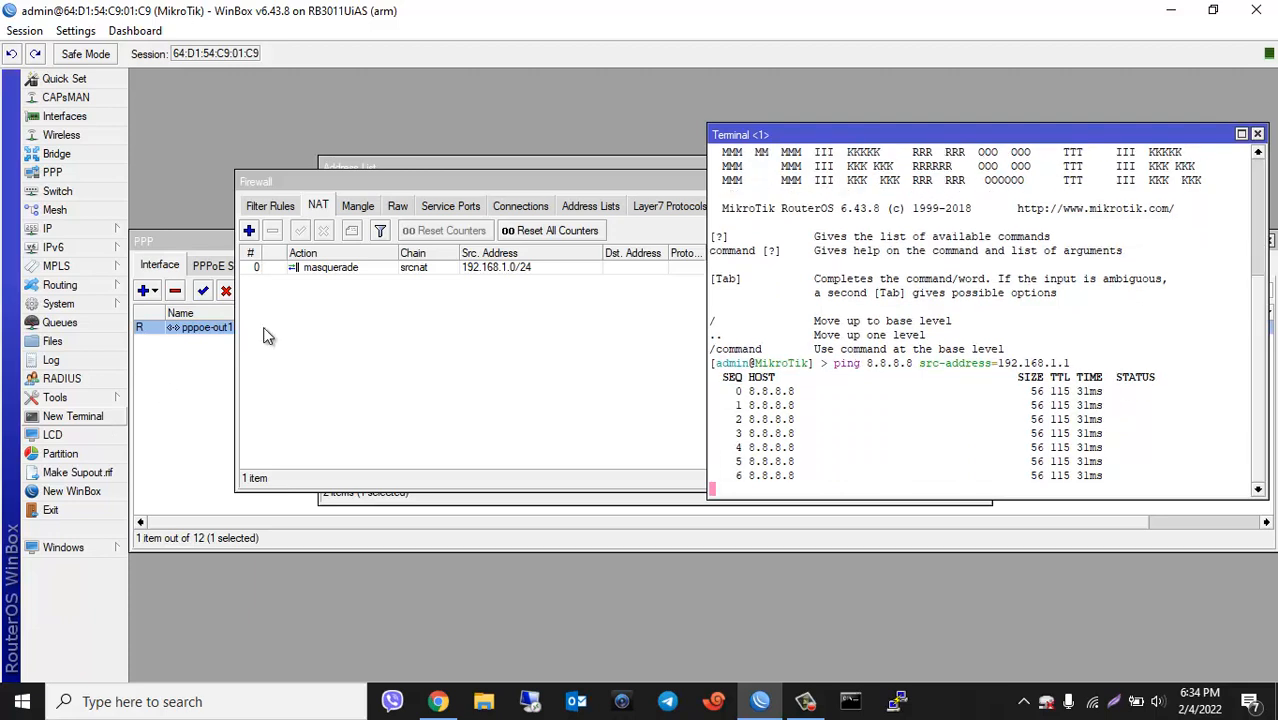
Step: Select the 192.168.1.1/24 entry in the address list, then open the DHCP Server list
left_click(445, 167)
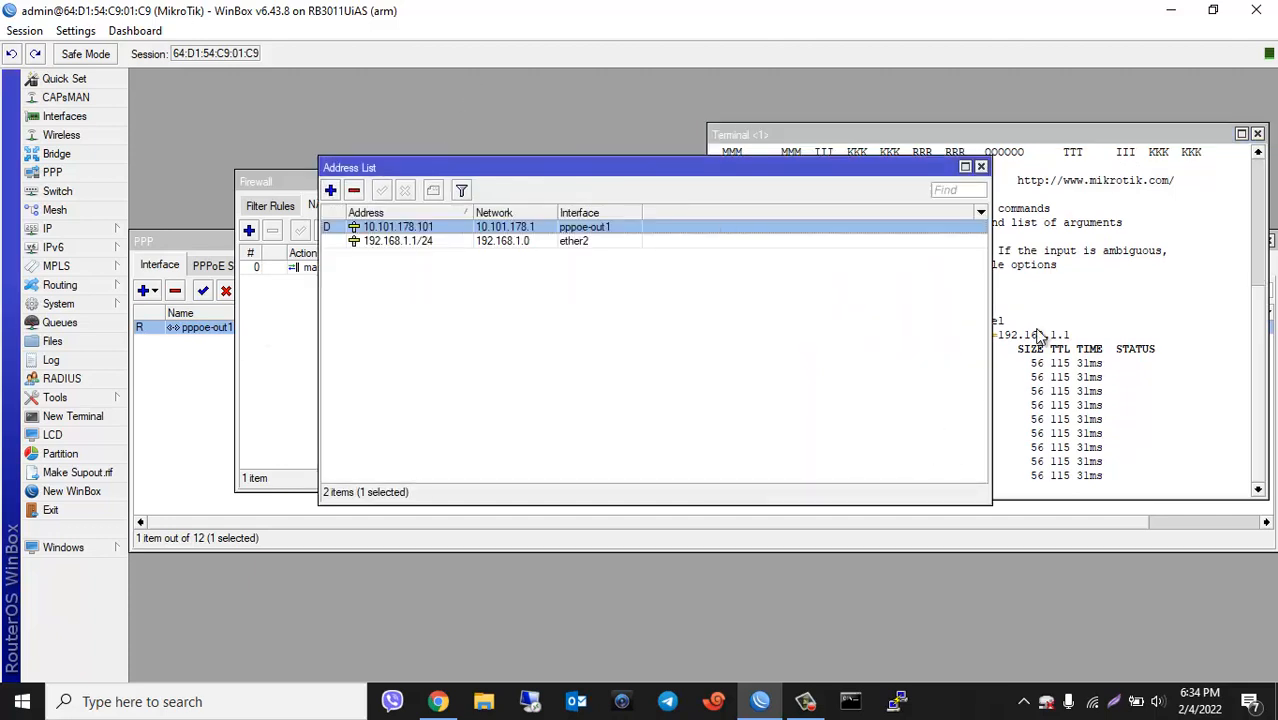
left_click(486, 243)
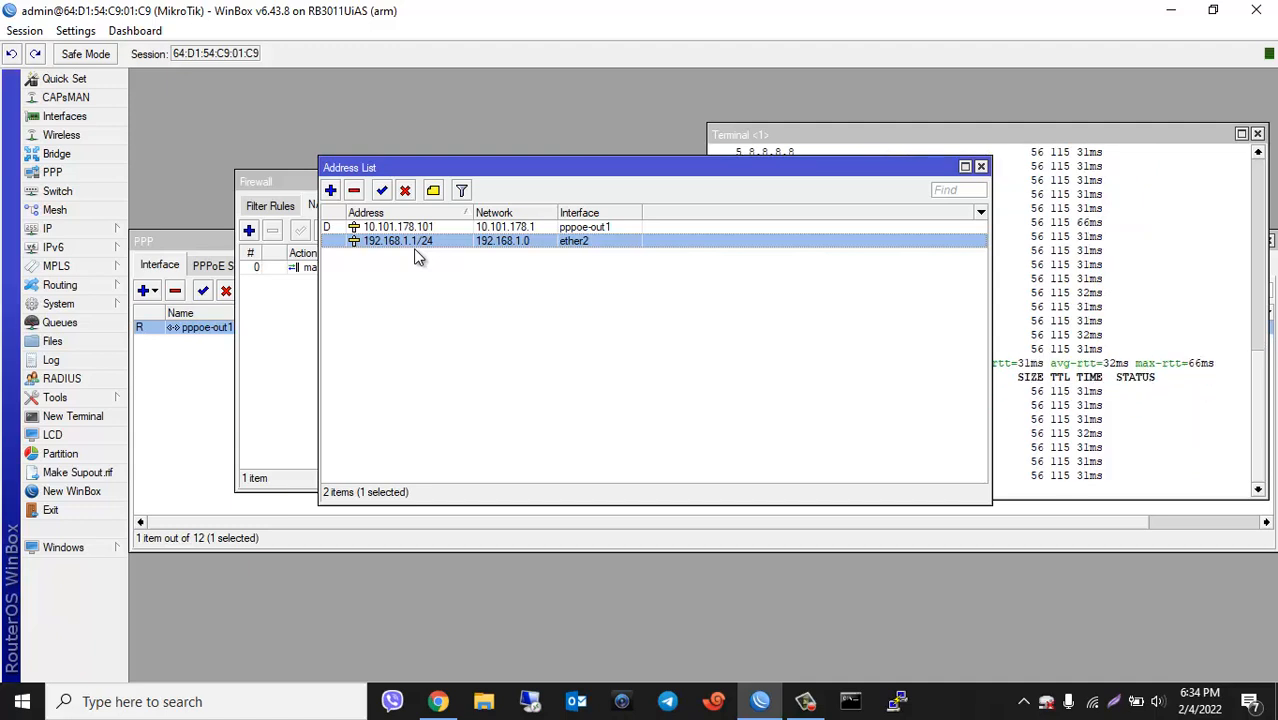
left_click(86, 228)
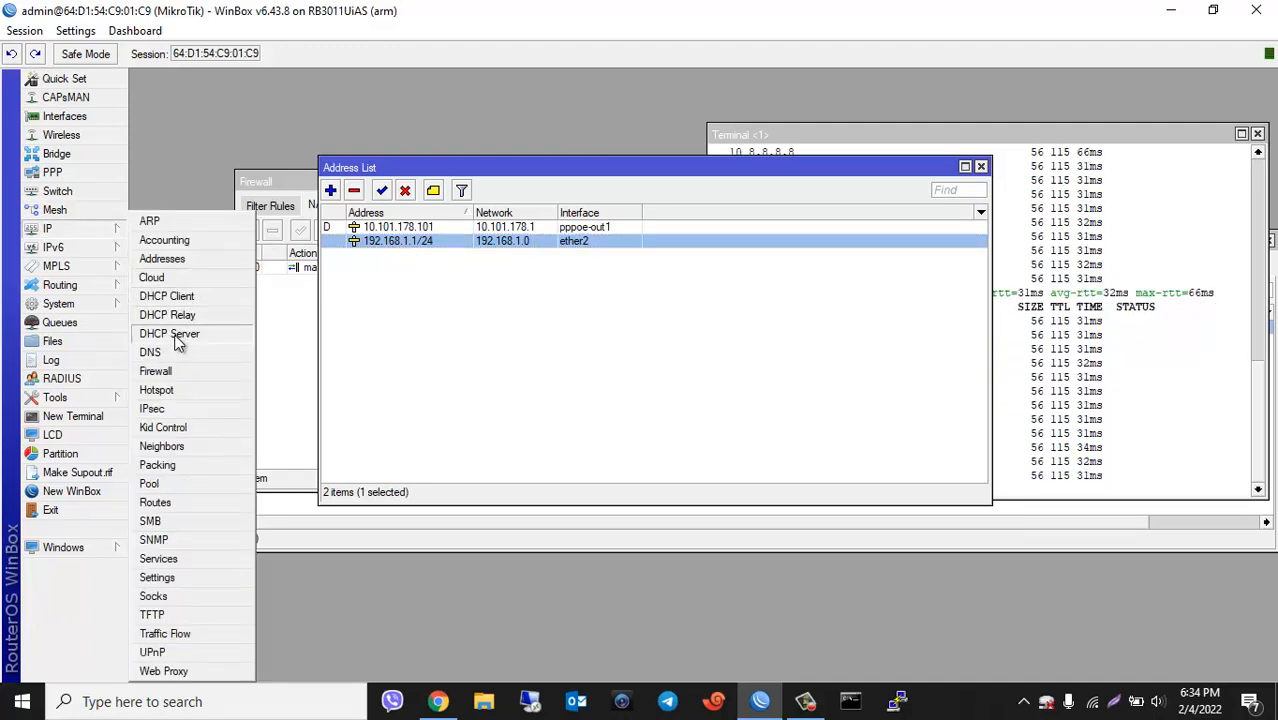
left_click(176, 336)
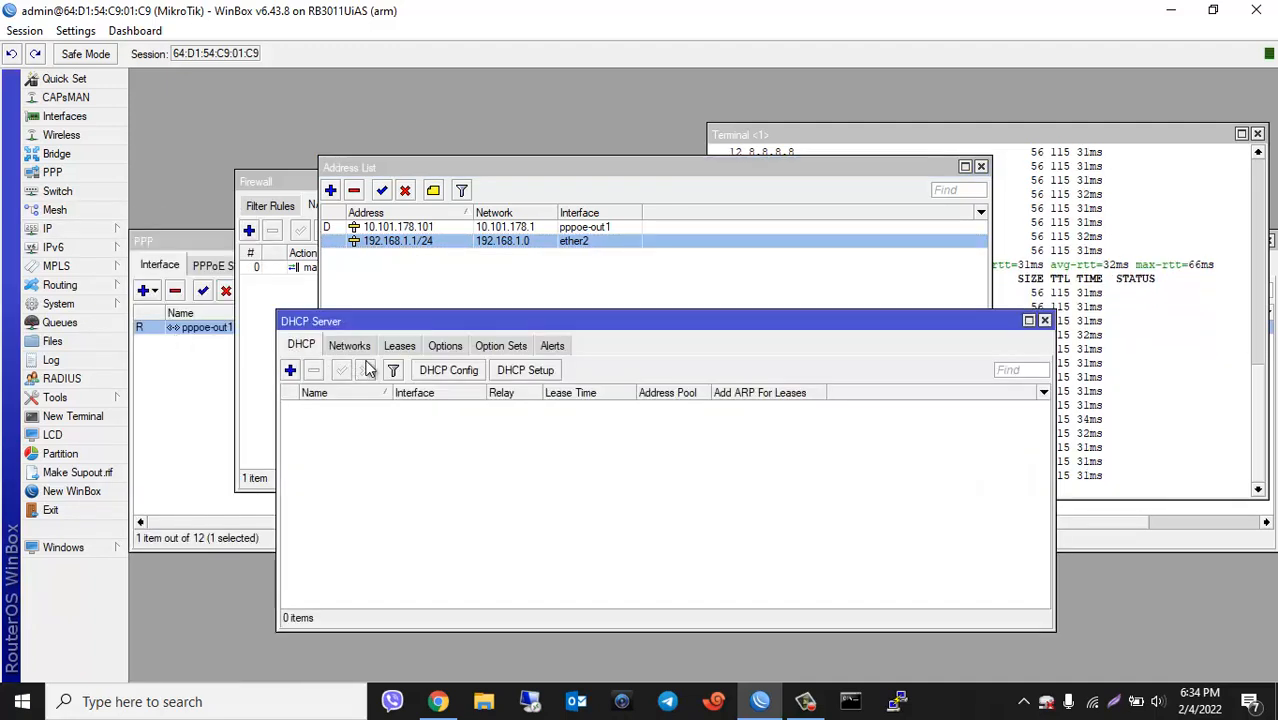
Step: Launch DHCP Setup and choose ether2 as the DHCP server interface
left_click(525, 371)
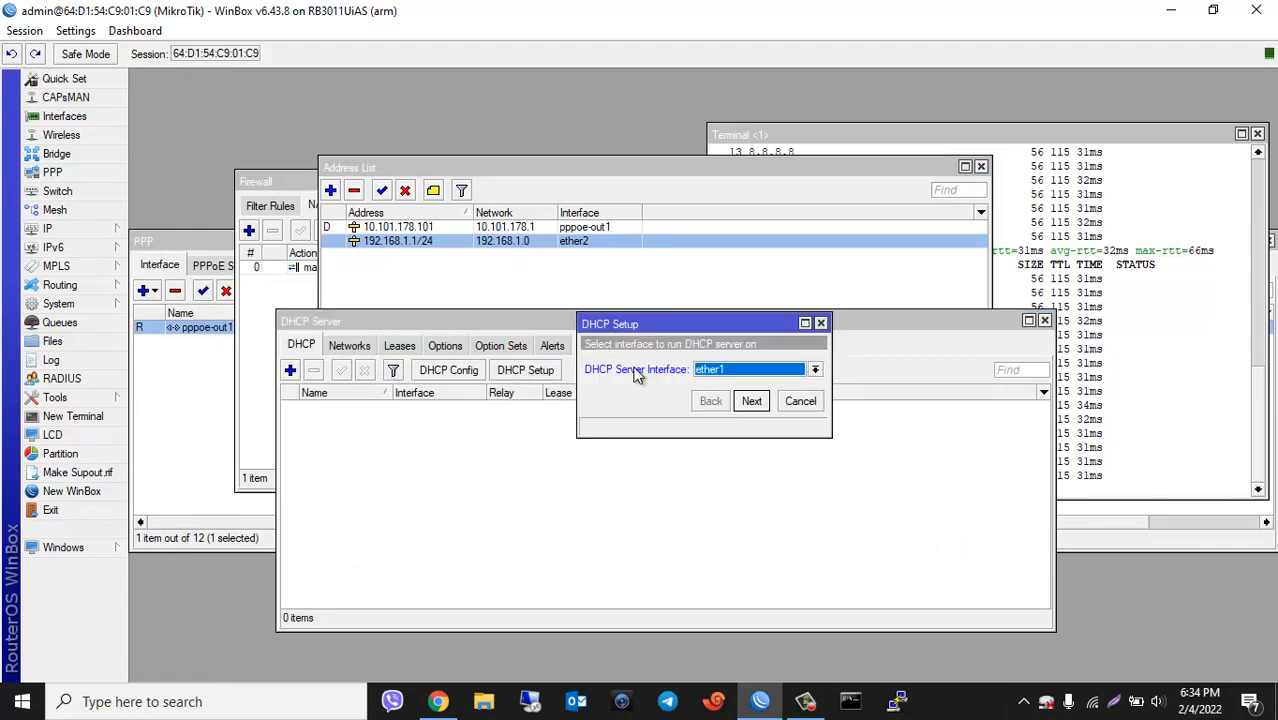
left_click(815, 370)
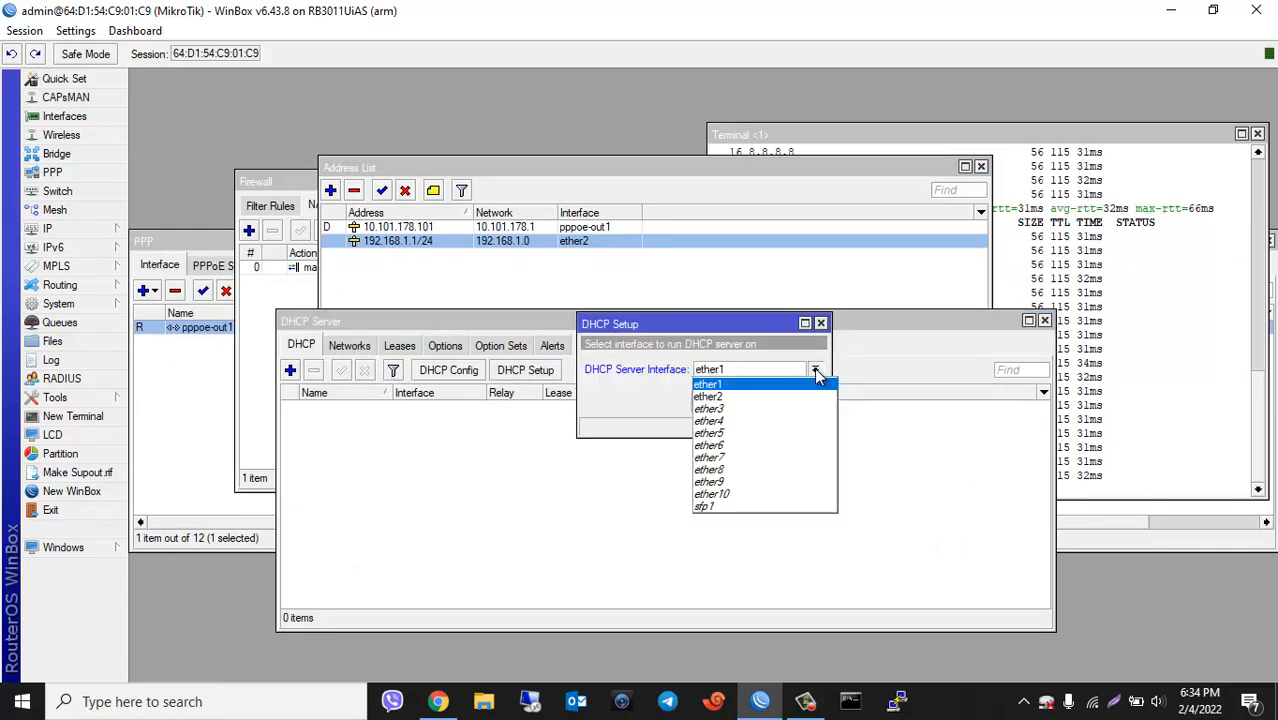
left_click(737, 398)
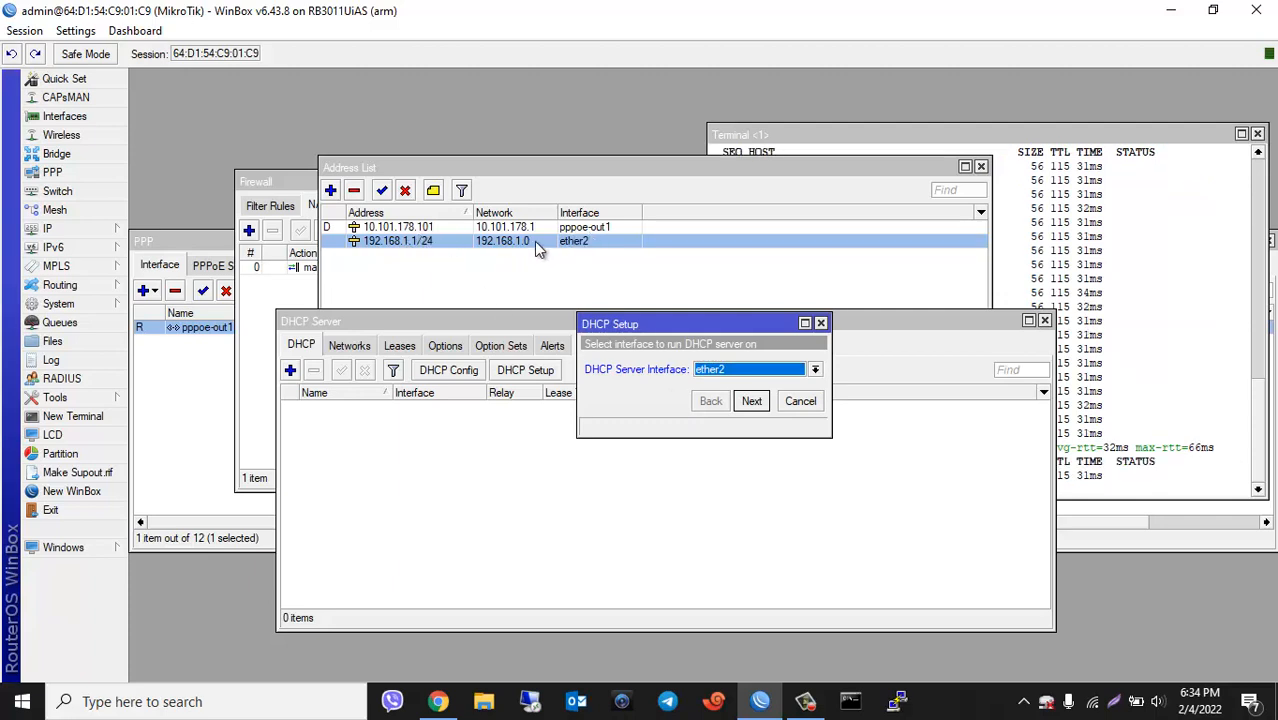
left_click(752, 401)
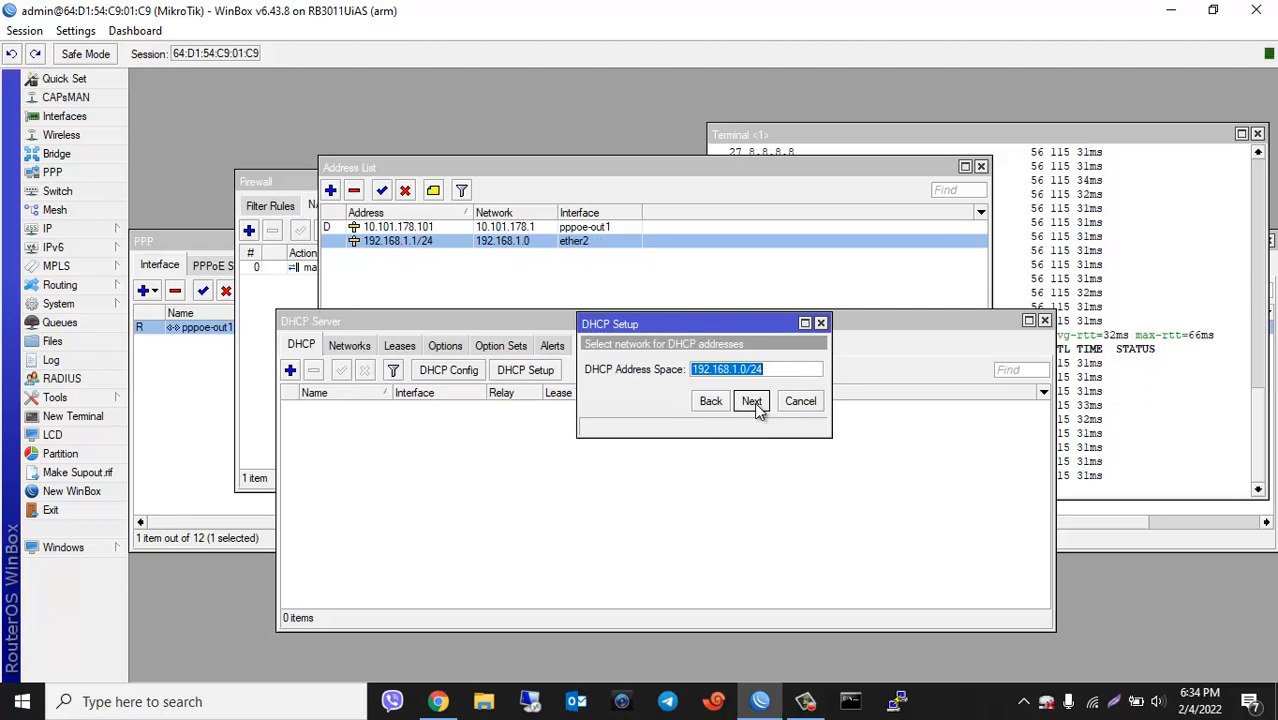
Step: Accept address space 192.168.1.0/24 and gateway 192.168.1.1, and start the pool at 192.168.1.20
left_click(752, 401)
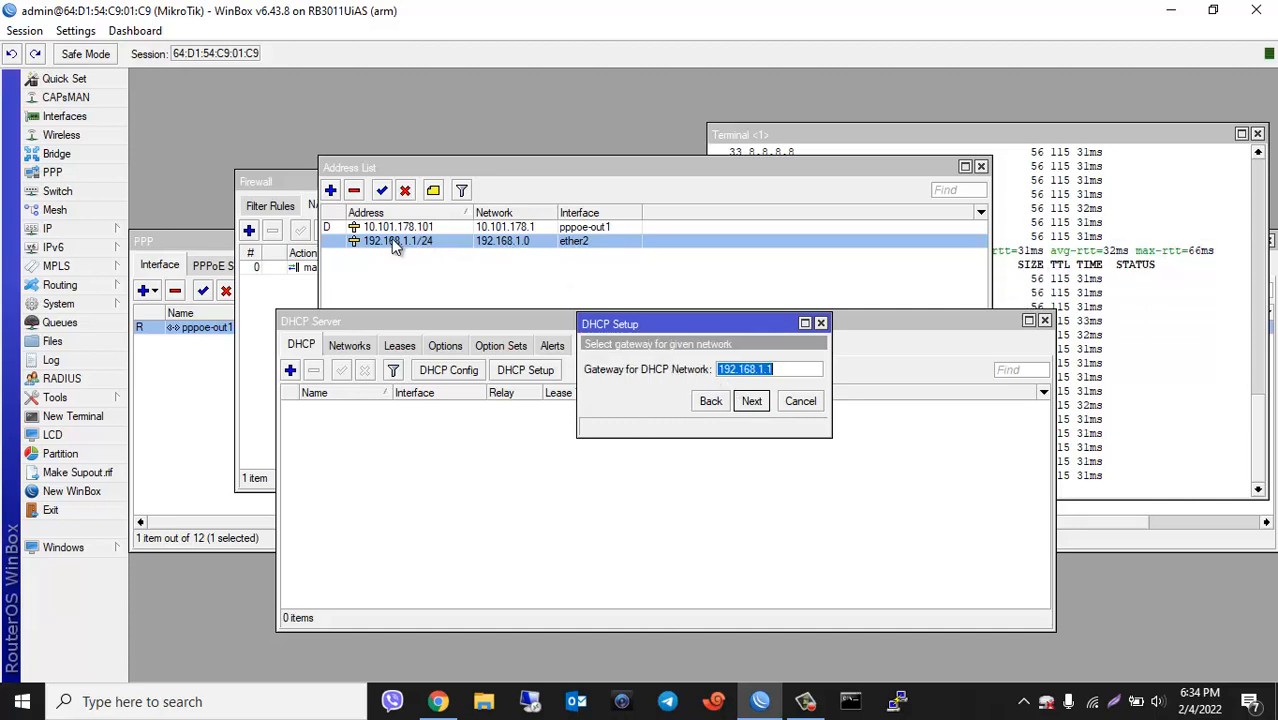
left_click(750, 401)
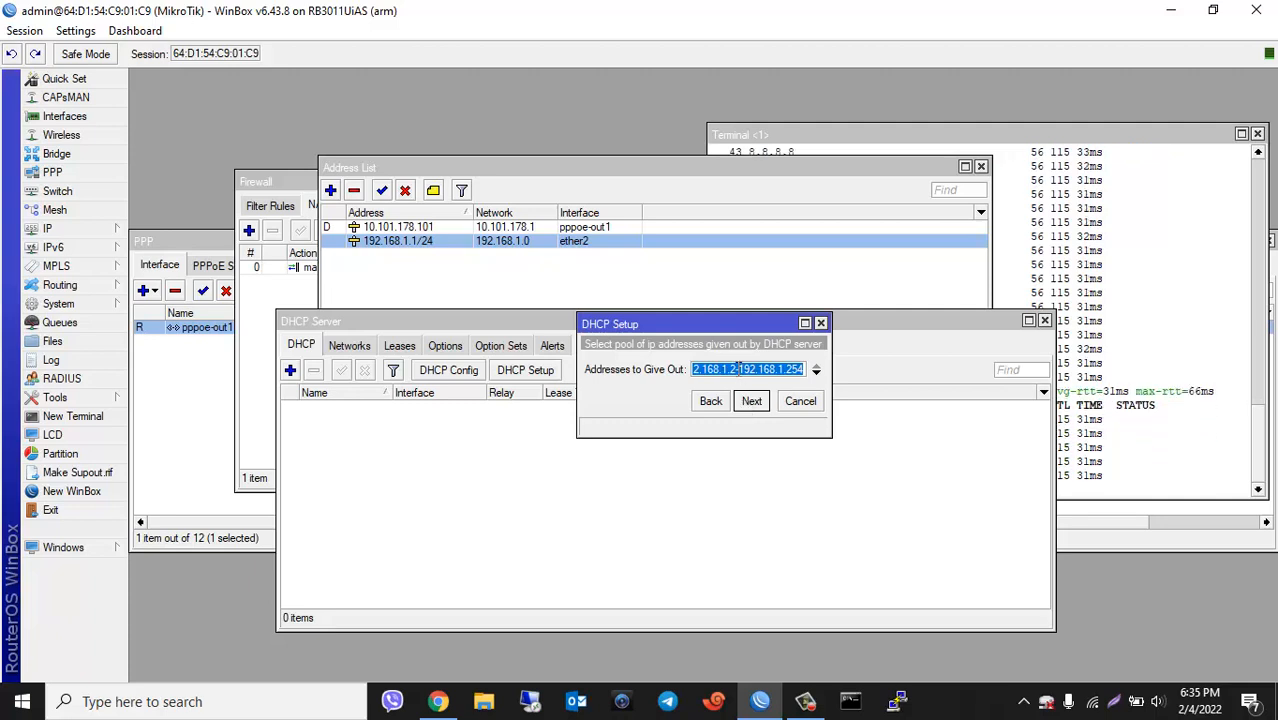
left_click(738, 369)
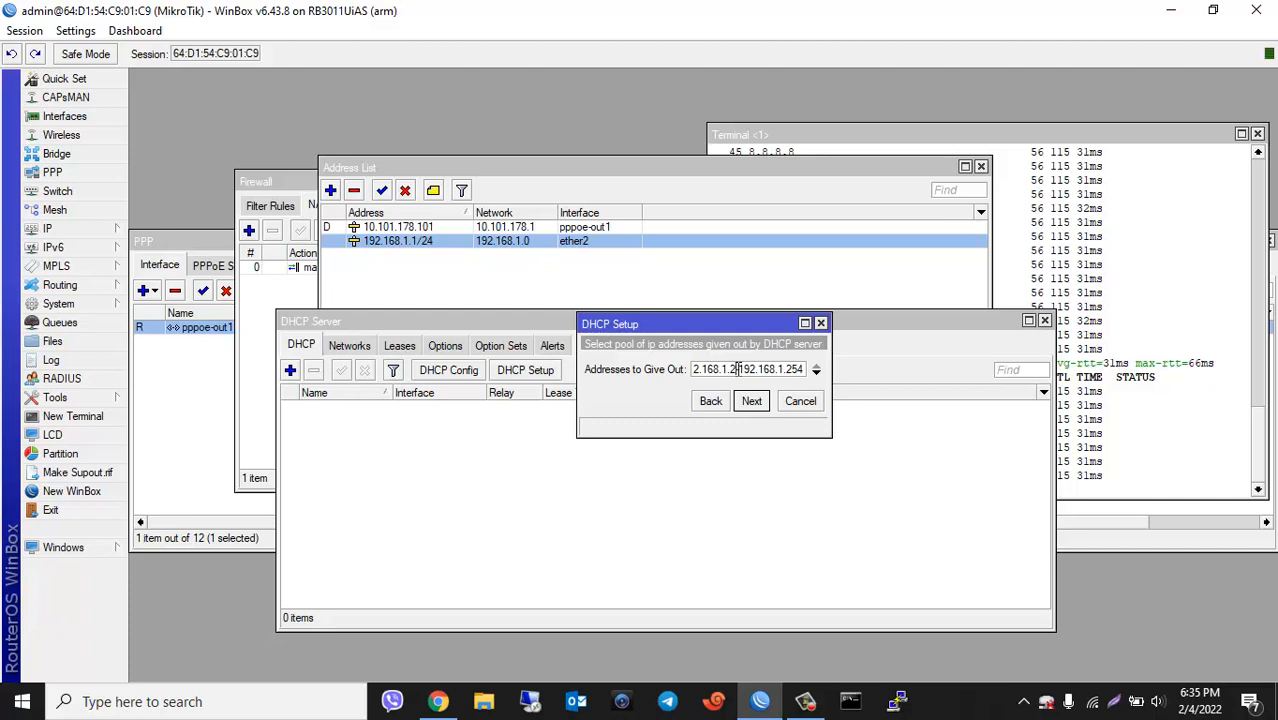
type("0")
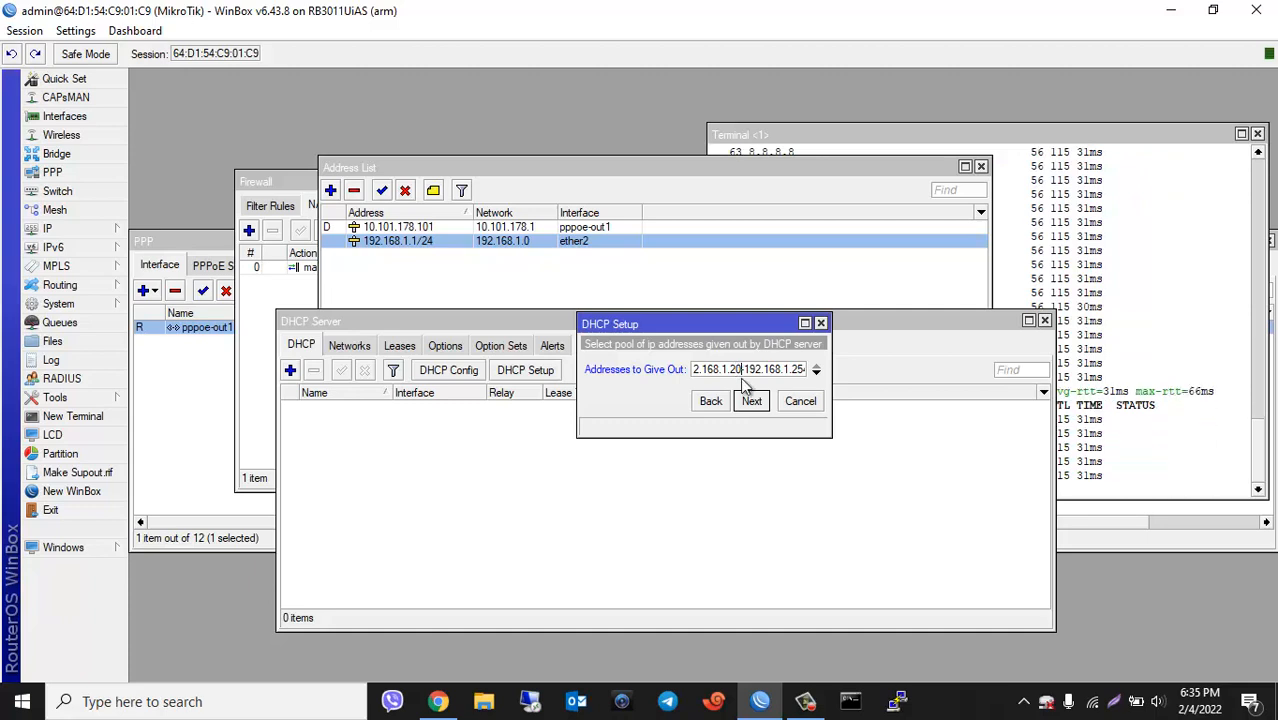
Step: Complete the dhcp1 setup with DNS server 8.8.8.8 and 00:10:00 lease time, then close the DHCP server list
left_click(755, 404)
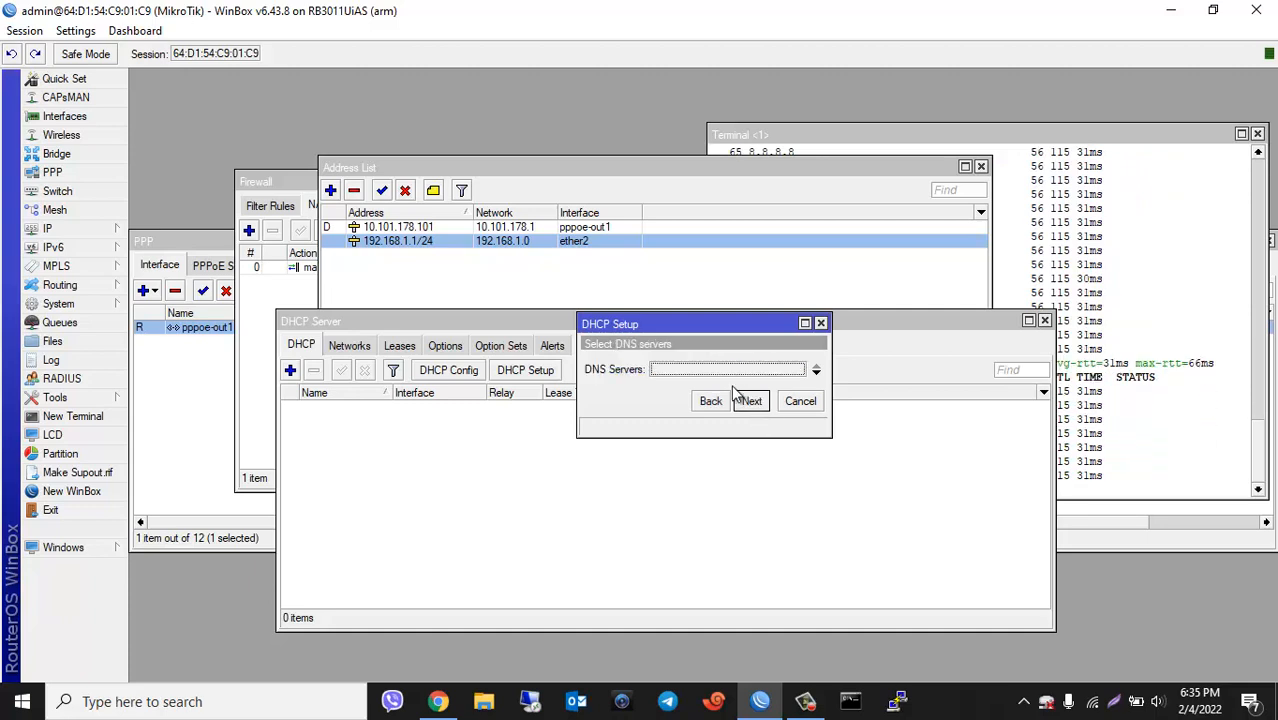
double_click(712, 368)
type("8.8.8.8")
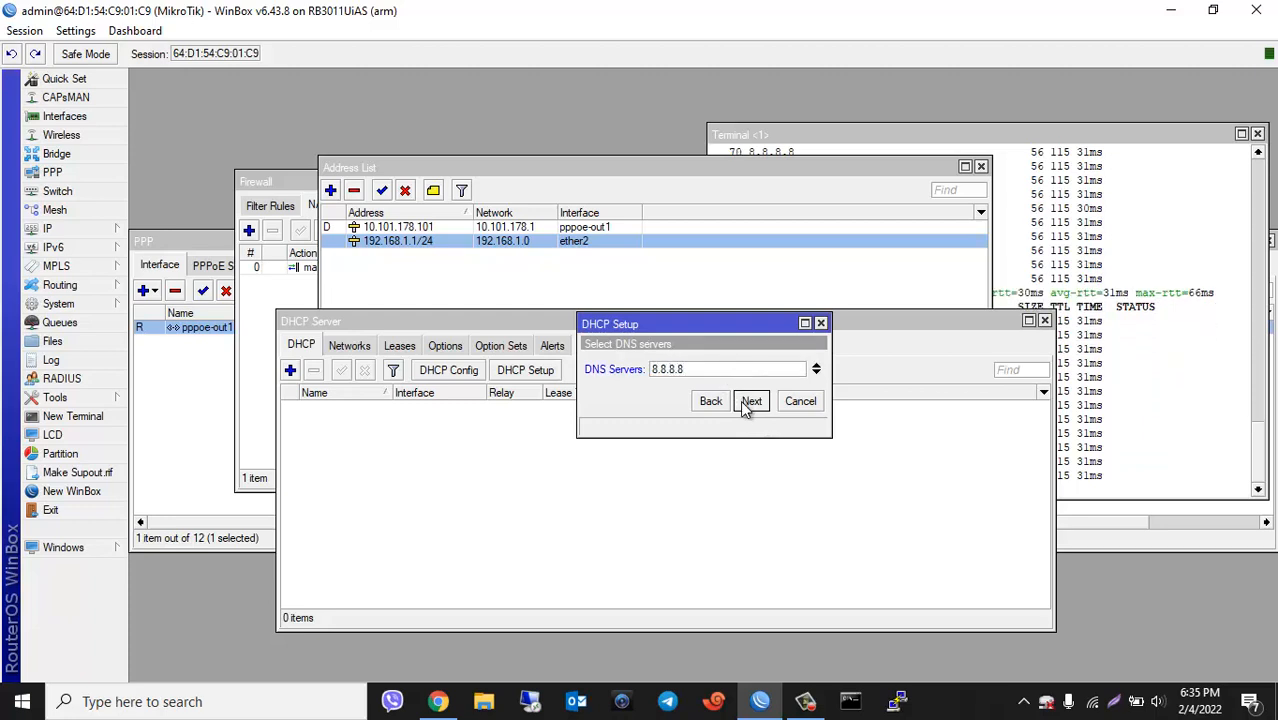
left_click(817, 373)
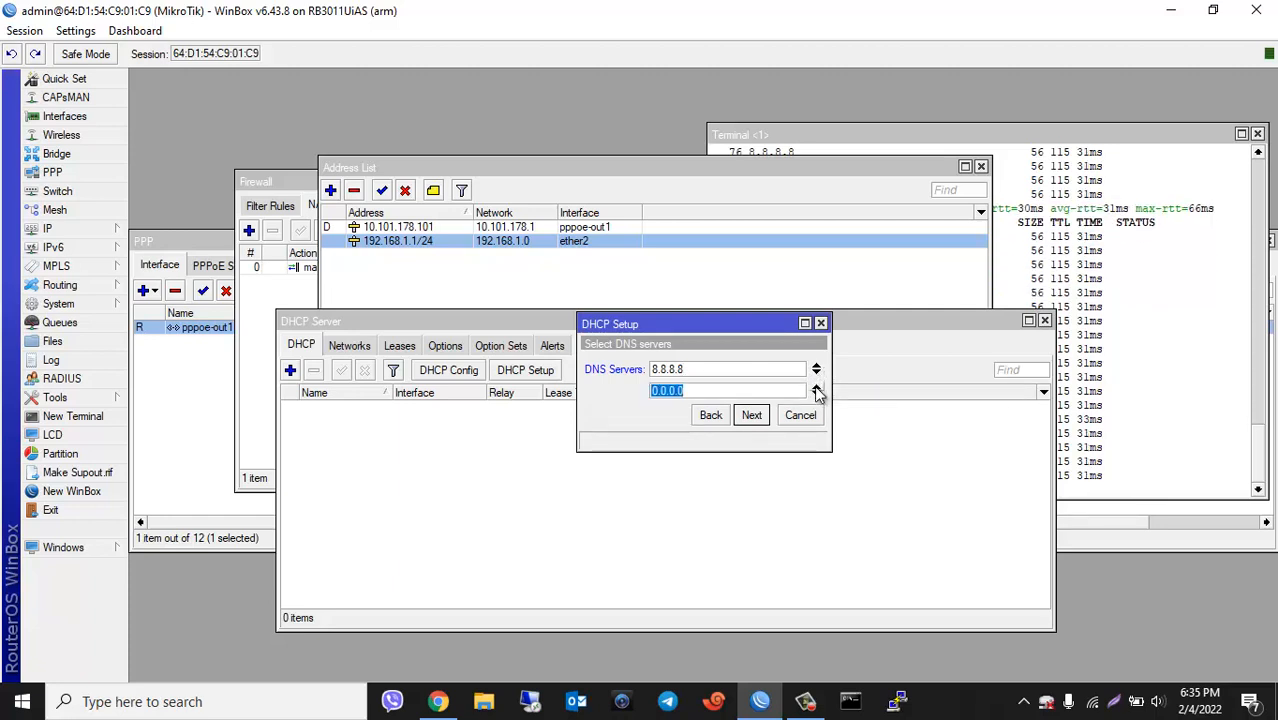
left_click(816, 387)
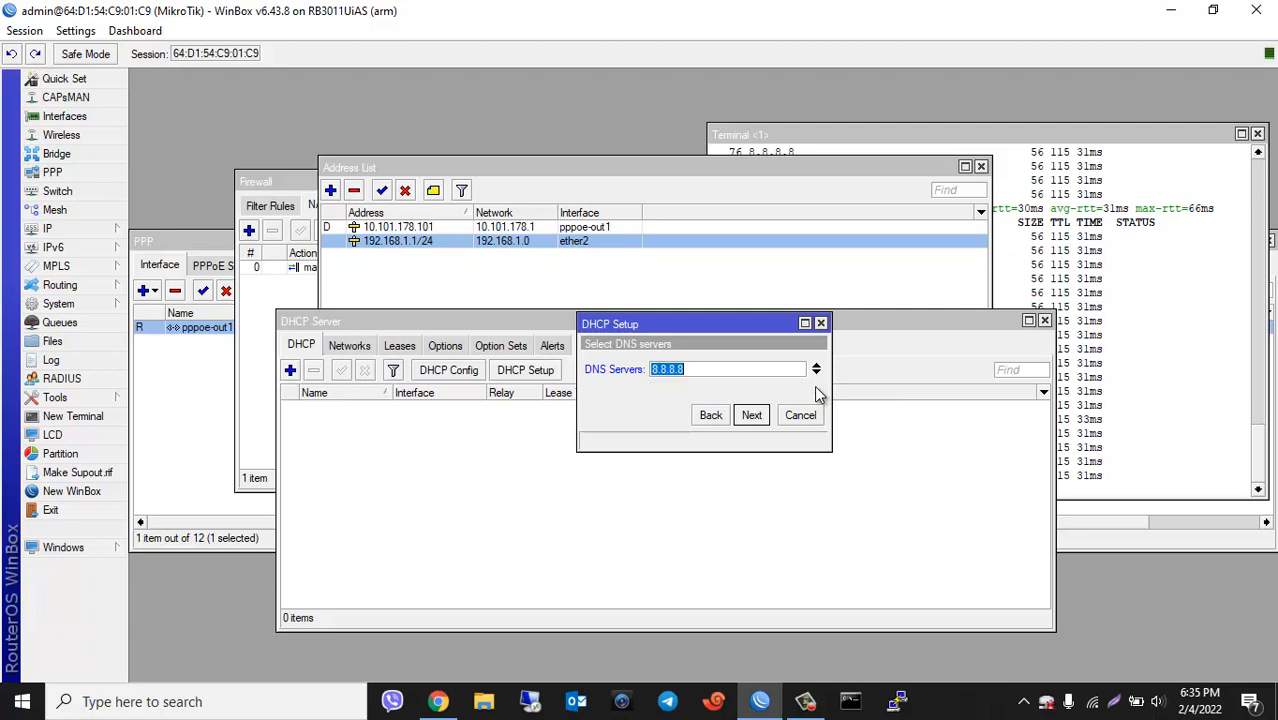
left_click(752, 416)
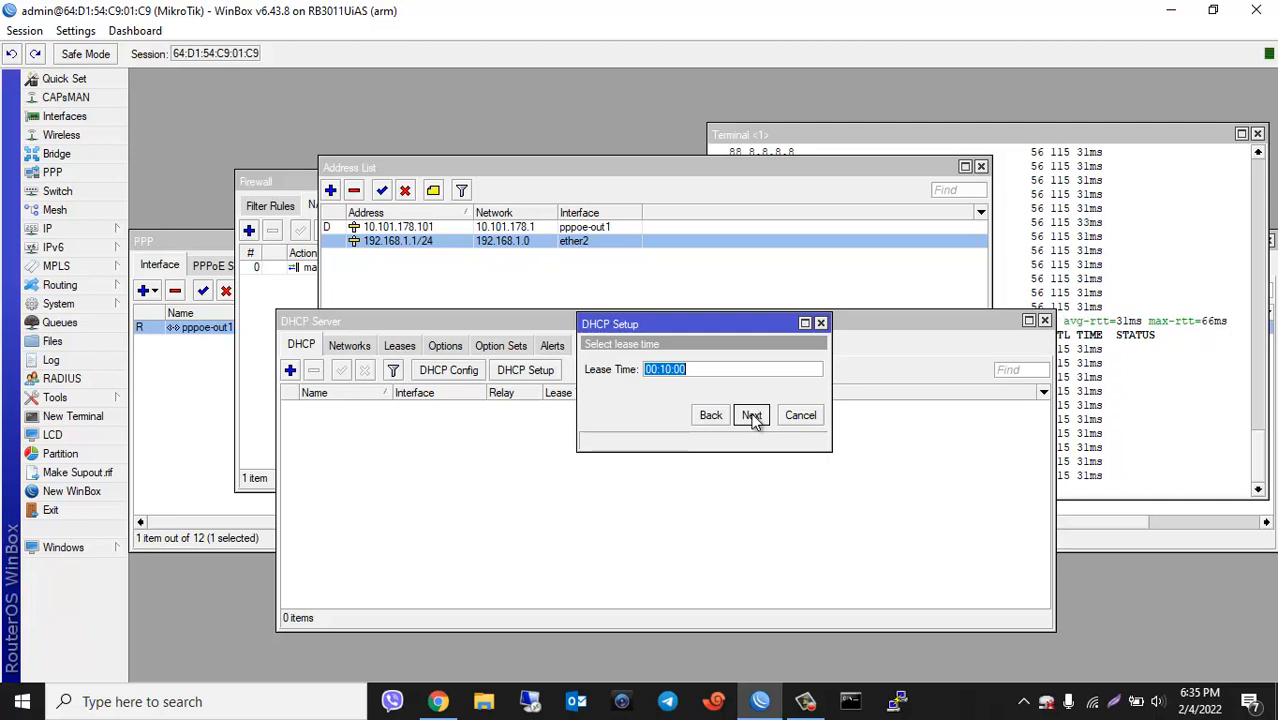
left_click(752, 416)
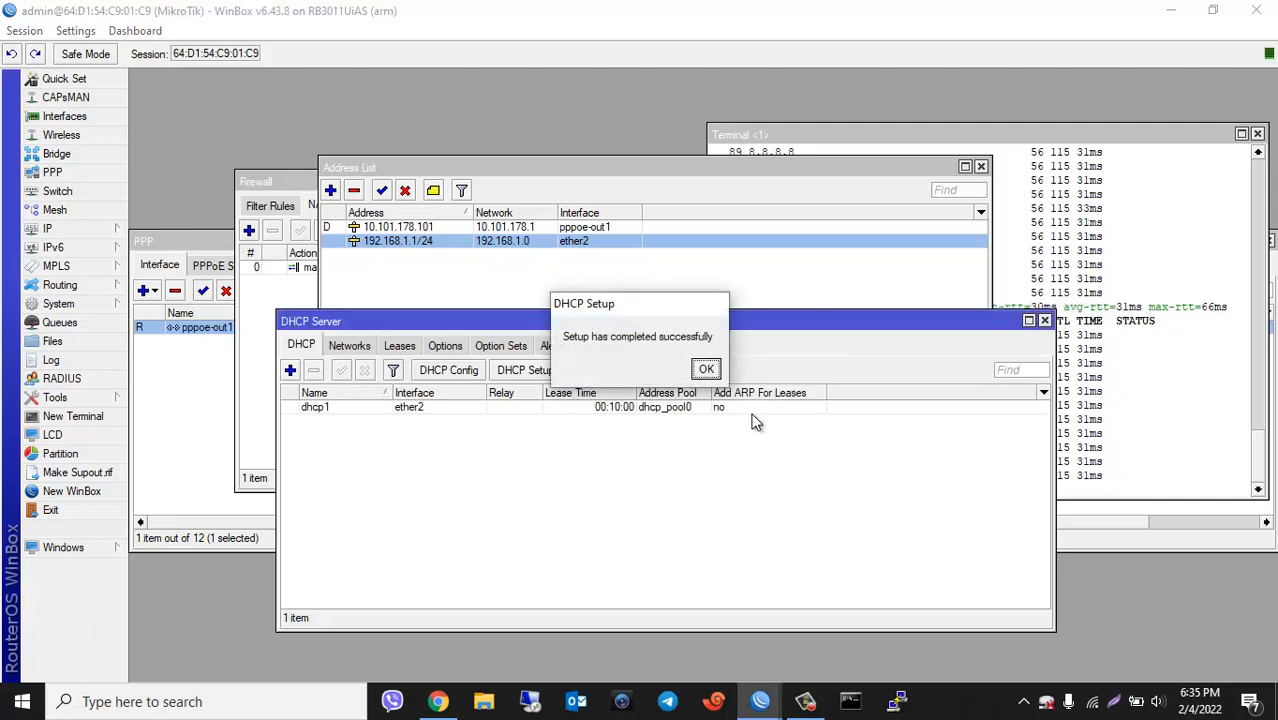
left_click(707, 370)
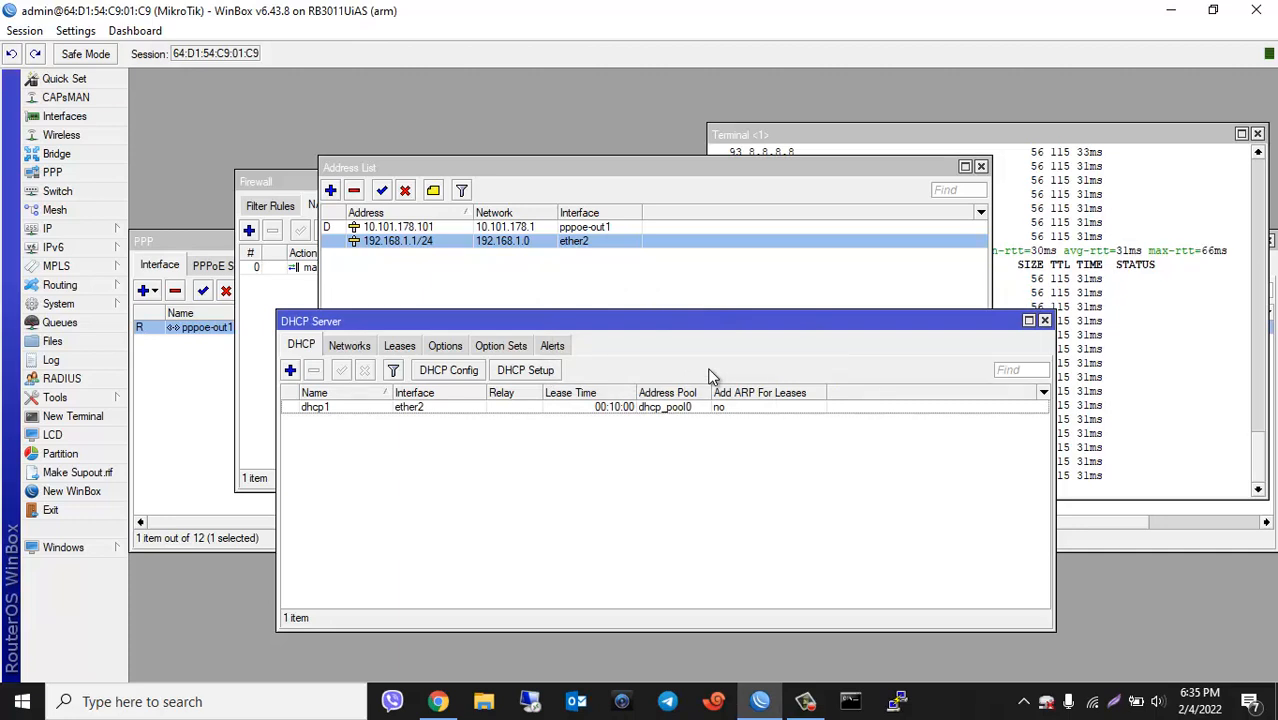
left_click(470, 406)
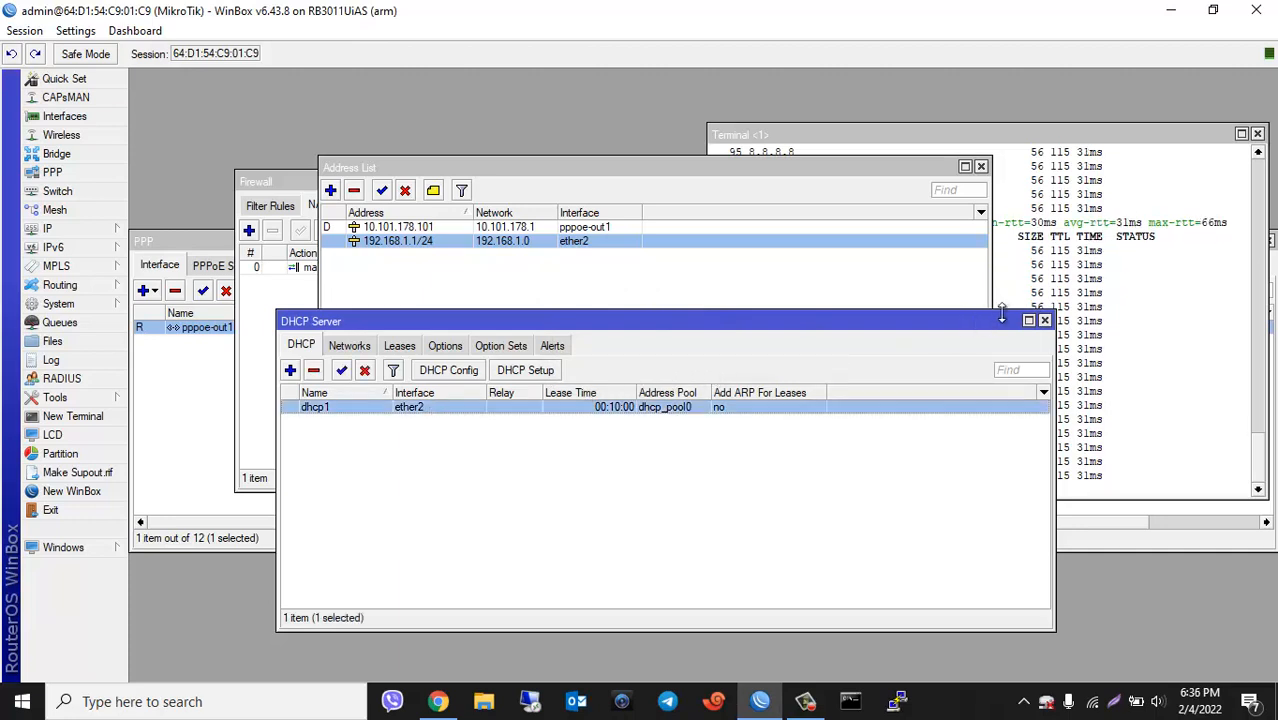
left_click(1044, 320)
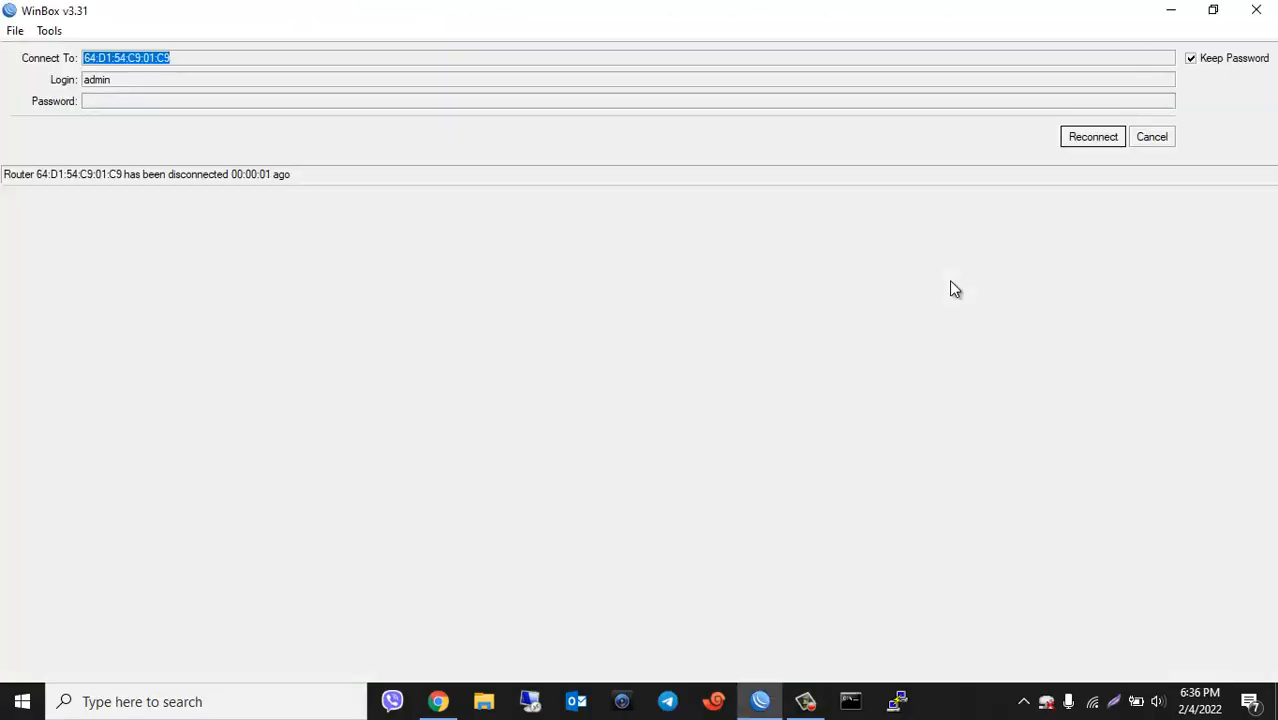
Step: Bring up the PC's Command Prompt and enter 'ping 8.8.8.8 -t'
left_click(1092, 702)
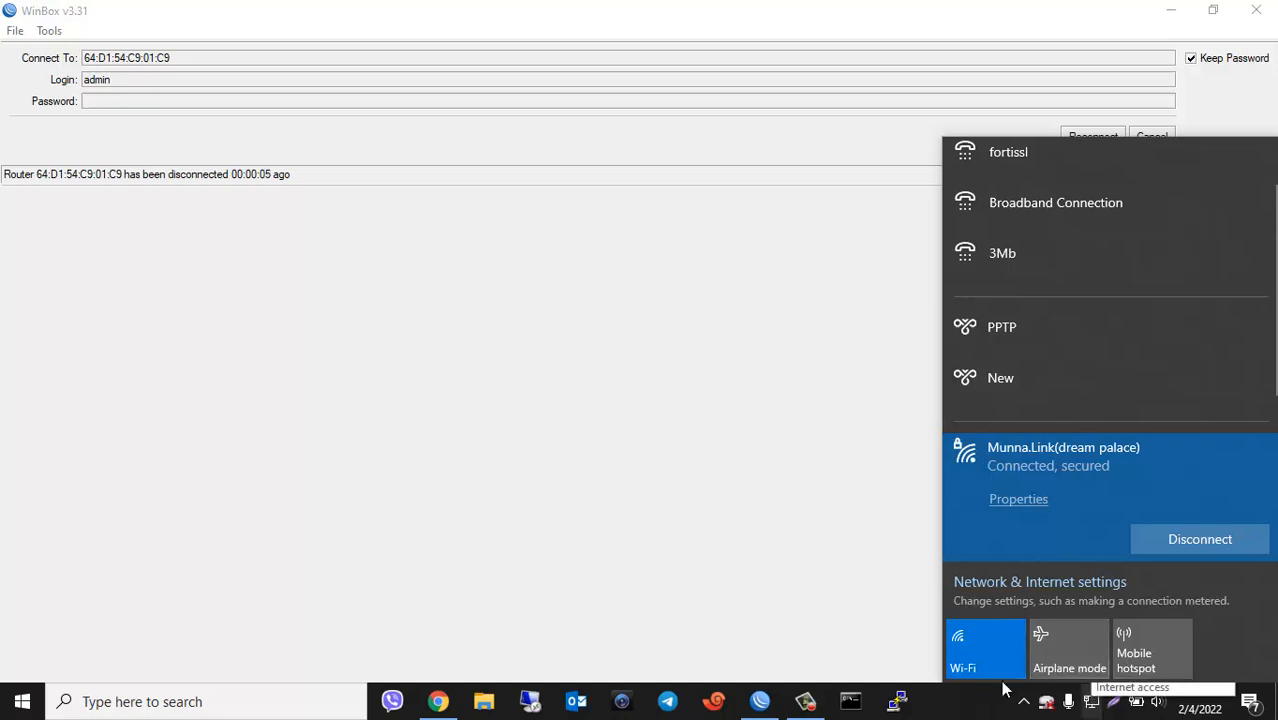
left_click(851, 700)
type("p")
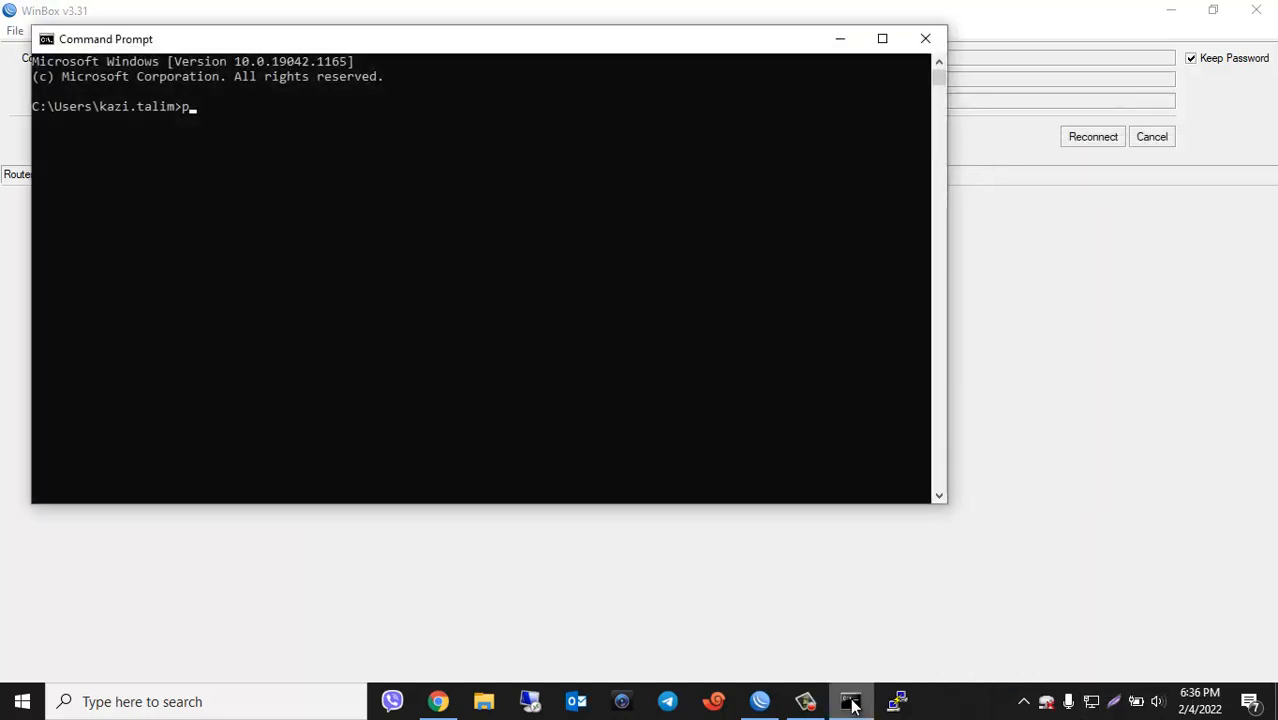
type("ing 8.8.8.8 -t")
Step: Ping 8.8.8.8 until all replies return, then run ipconfig and mark Wi-Fi IPv4 192.168.0.102
key("Return")
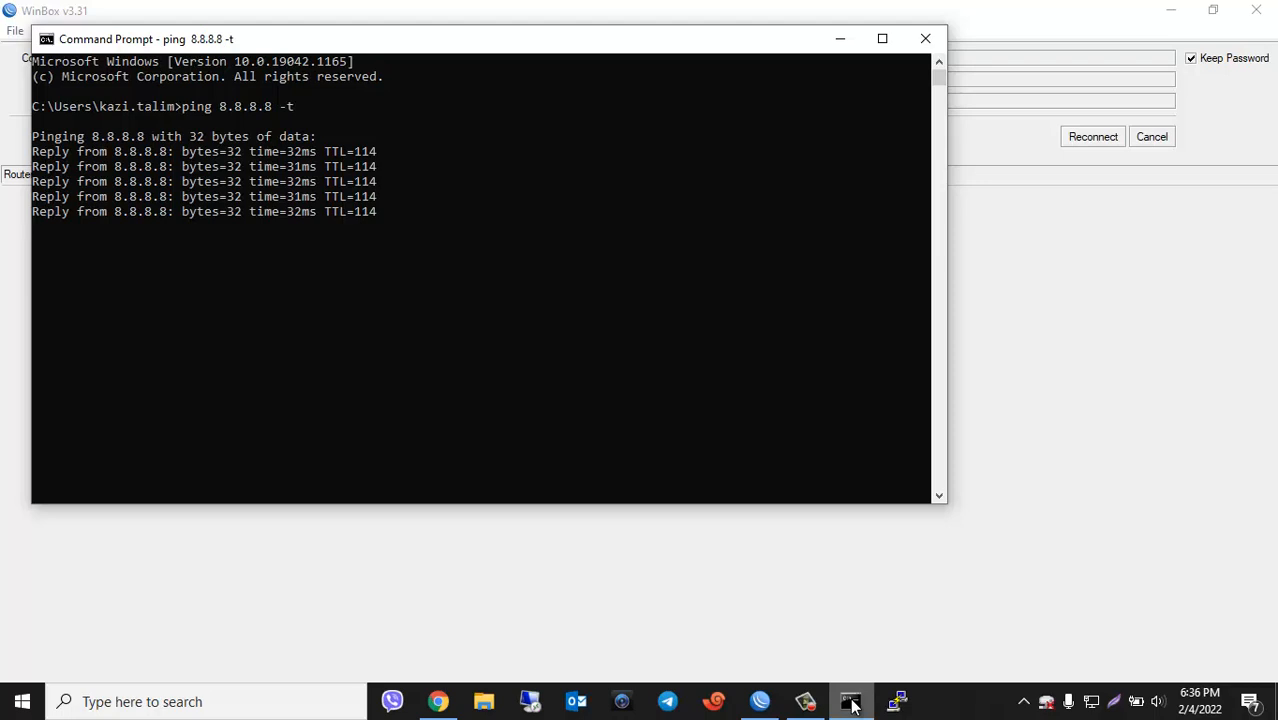
key("ctrl+c")
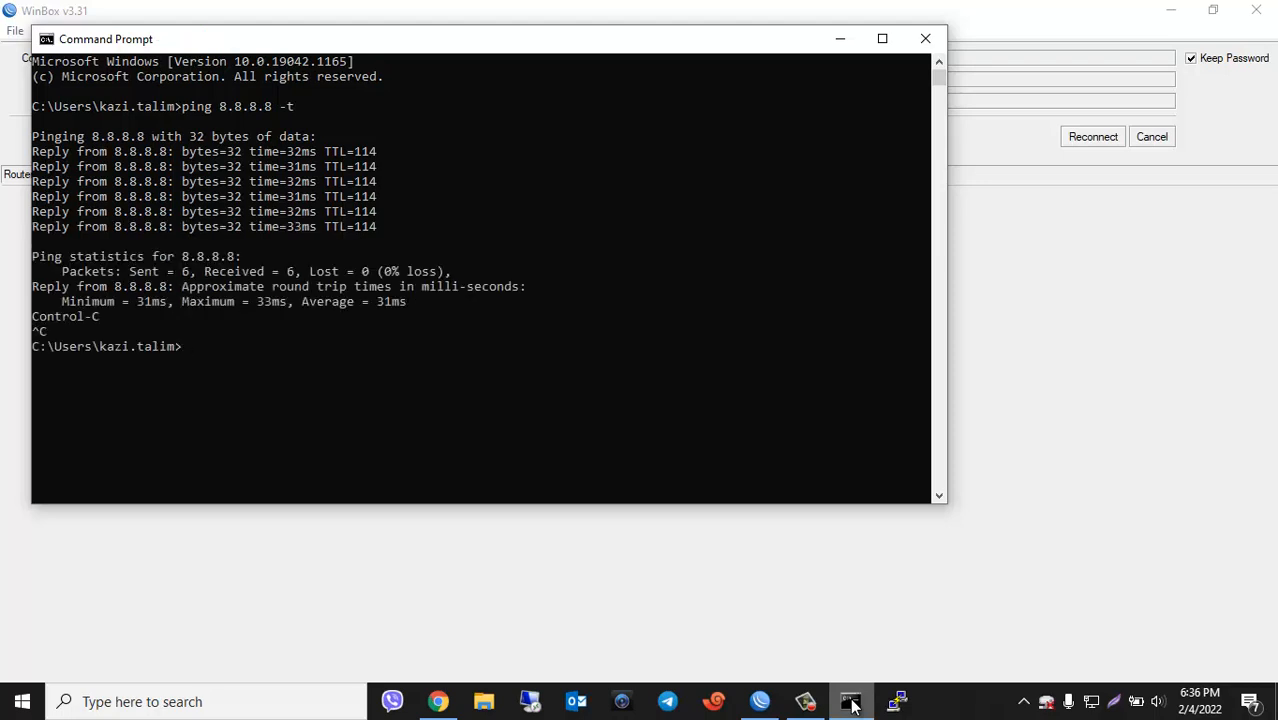
type("ipconfig")
key("Return")
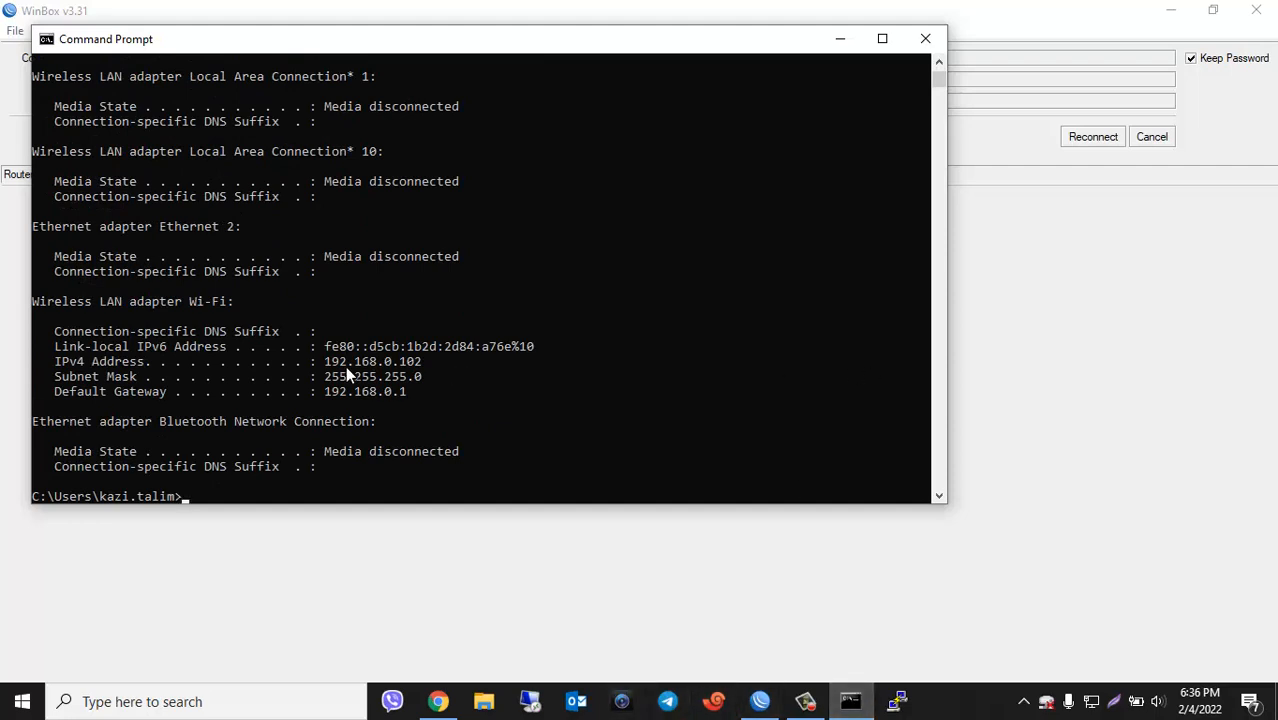
left_click_drag(323, 361, 427, 365)
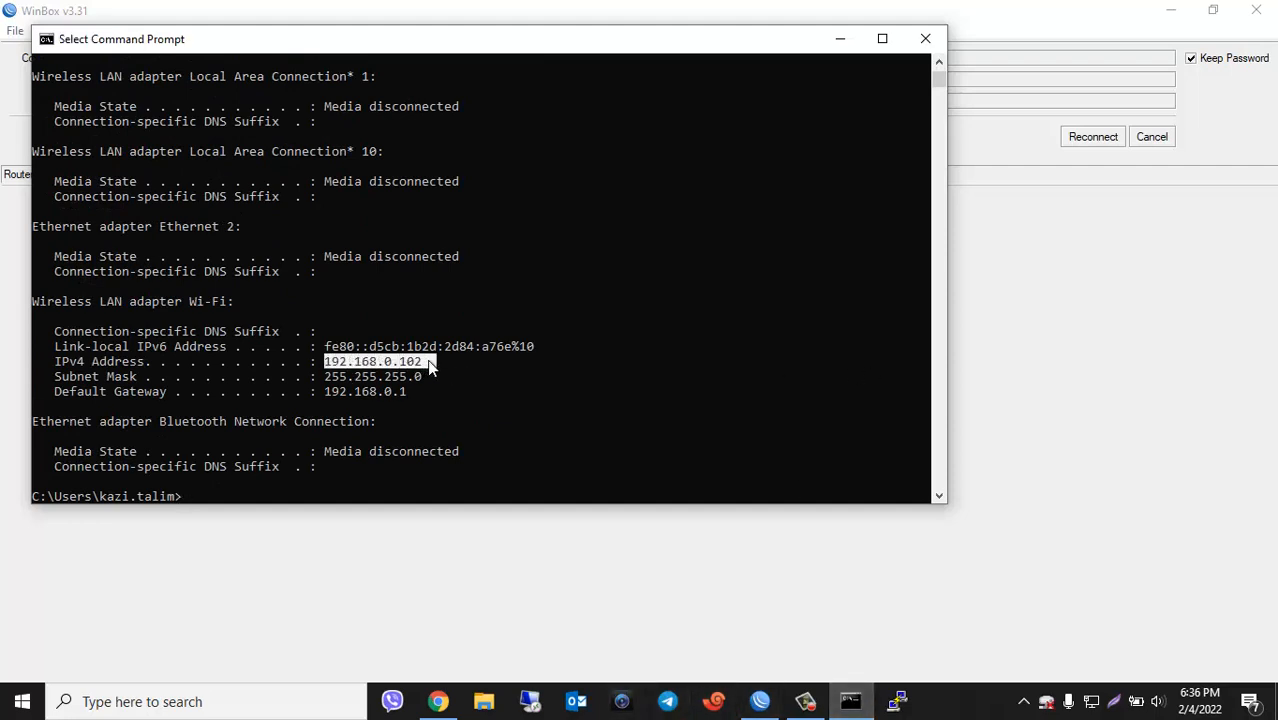